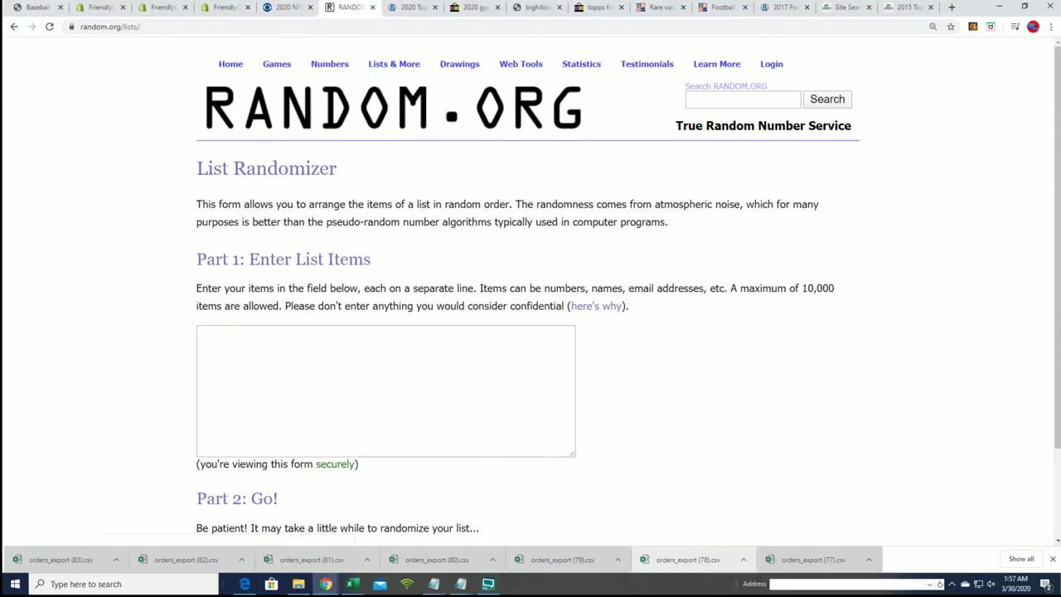
# Copy all 15 names from the Notepad list
pyautogui.click(433, 584)
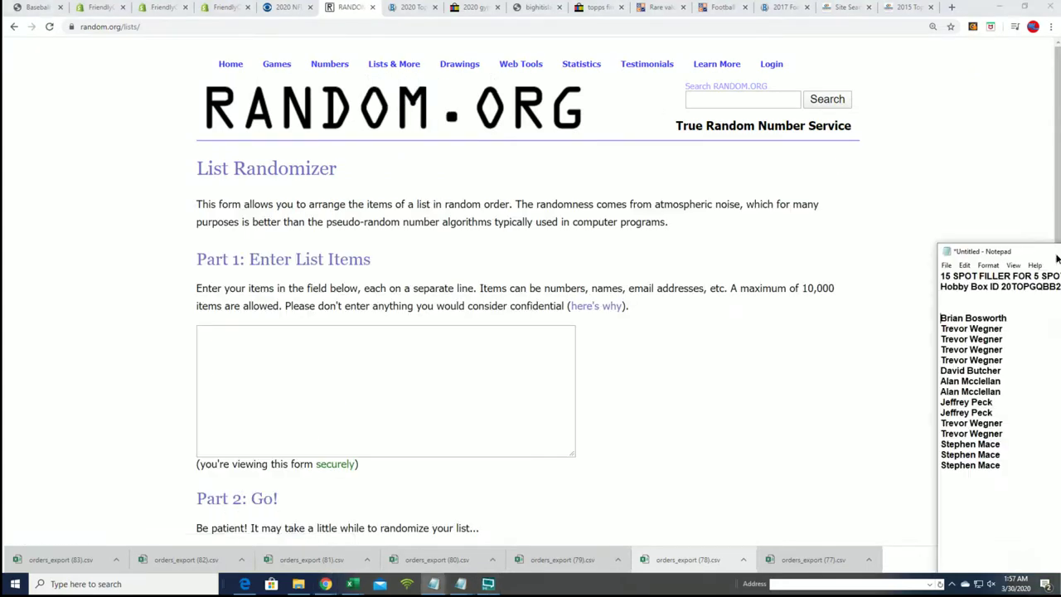
pyautogui.moveTo(1045, 248); pyautogui.dragTo(618, 129)
pyautogui.moveTo(534, 335); pyautogui.dragTo(471, 187)
pyautogui.rightClick(488, 194)
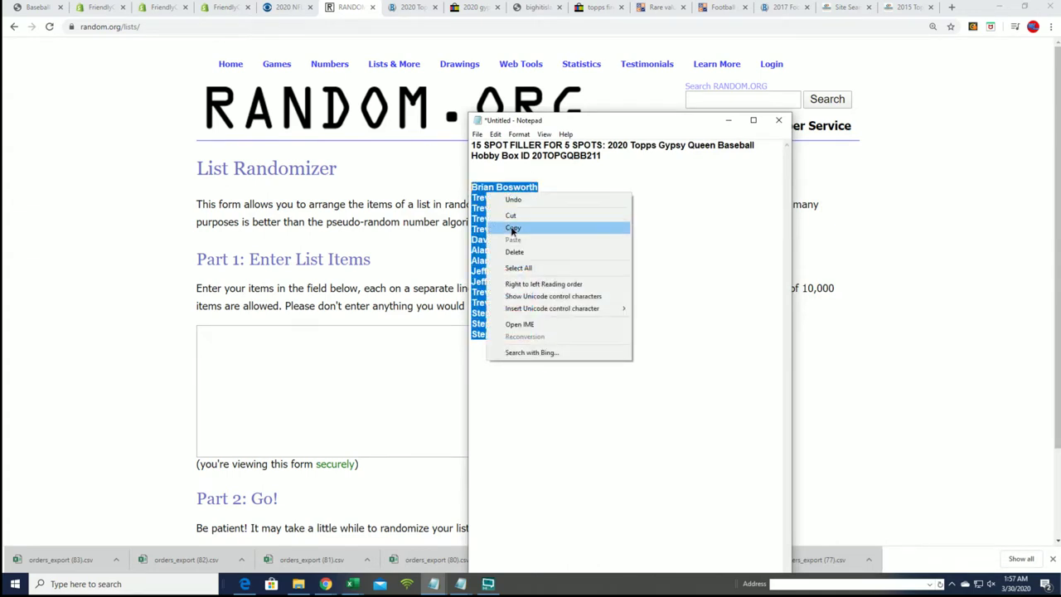
pyautogui.click(516, 227)
# Paste the 15 names into the RANDOM.ORG List Randomizer entry box
pyautogui.click(247, 332)
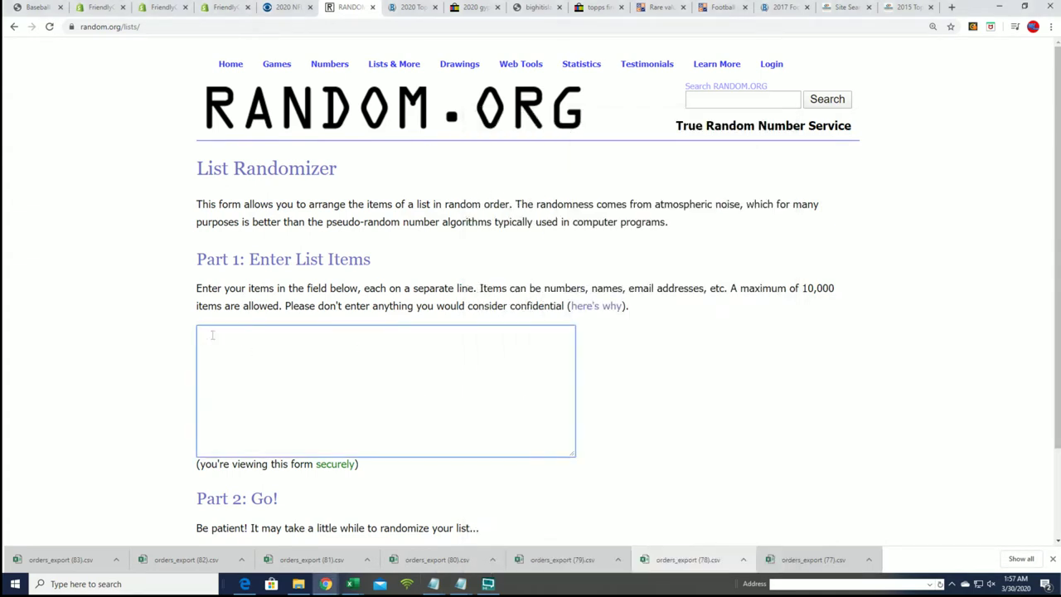
pyautogui.rightClick(212, 335)
pyautogui.click(248, 423)
pyautogui.scroll(-2, 656, 367)
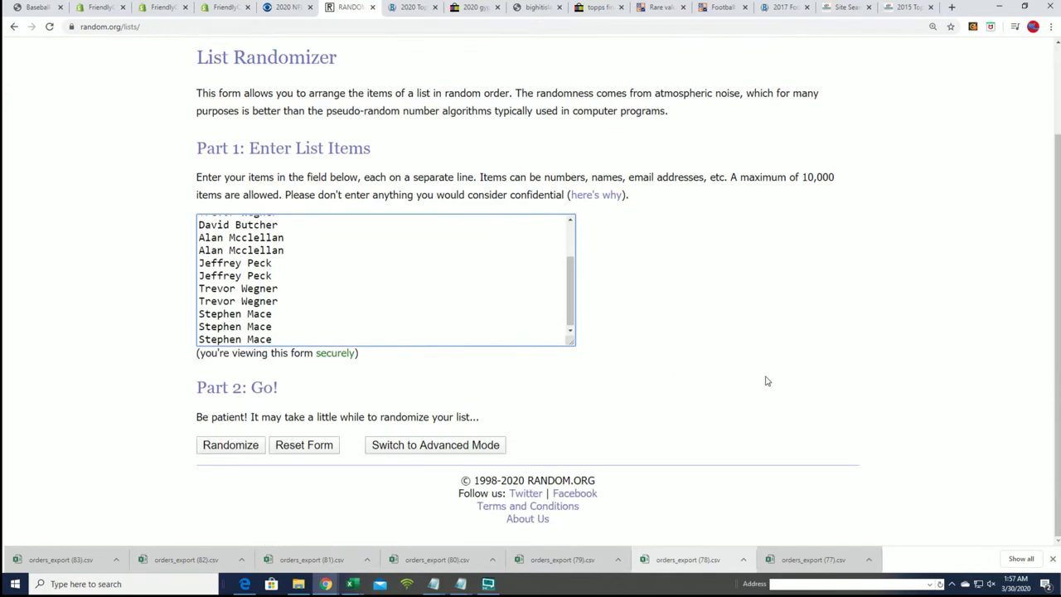
# Randomize the 15 names, then reshuffle them until the seventh order appears
pyautogui.click(232, 445)
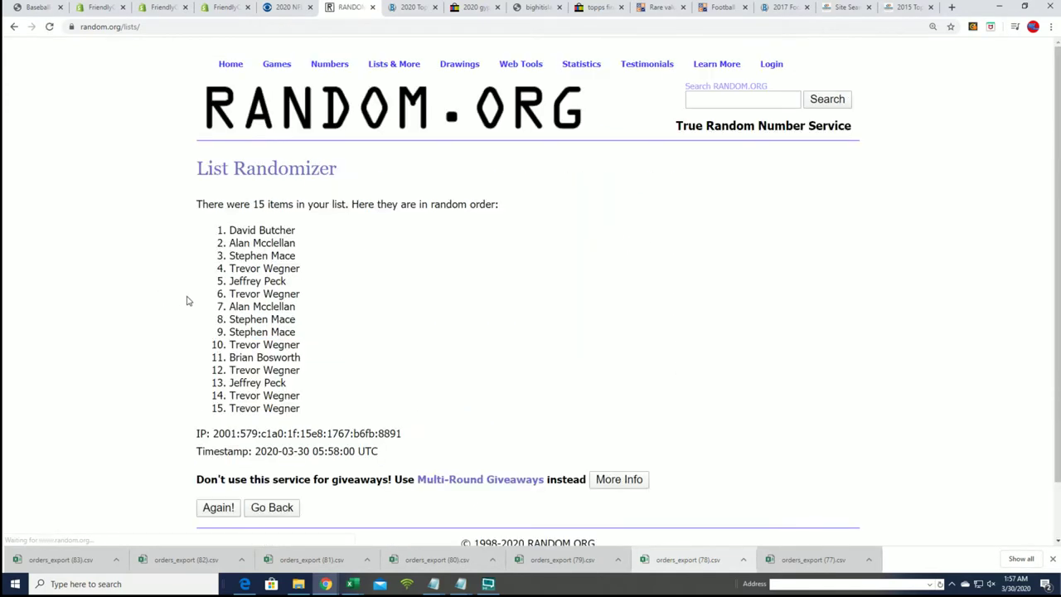
pyautogui.click(217, 443)
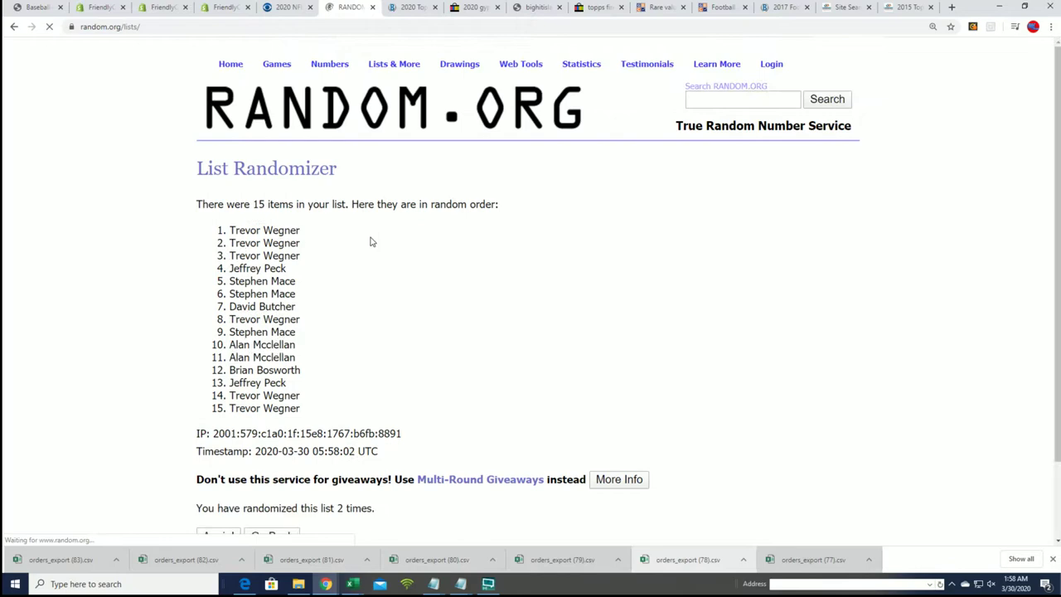
pyautogui.click(229, 444)
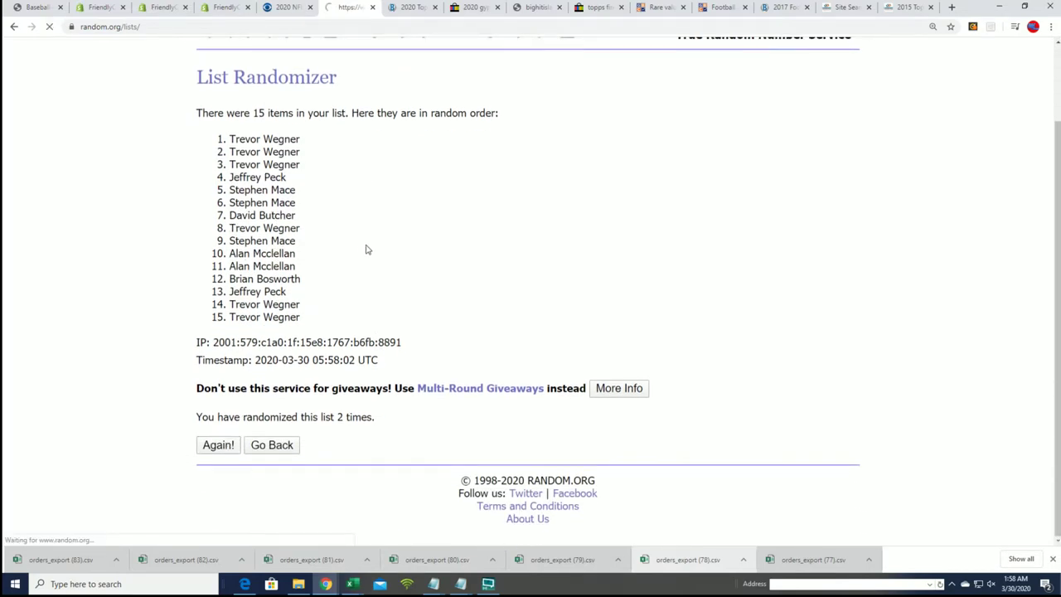
pyautogui.click(217, 444)
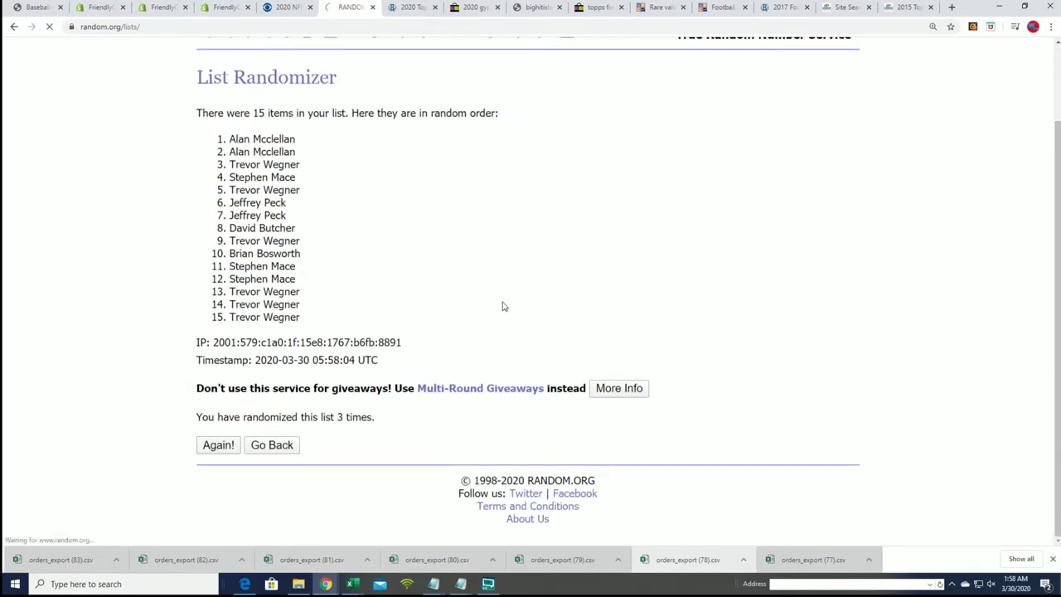
pyautogui.click(218, 445)
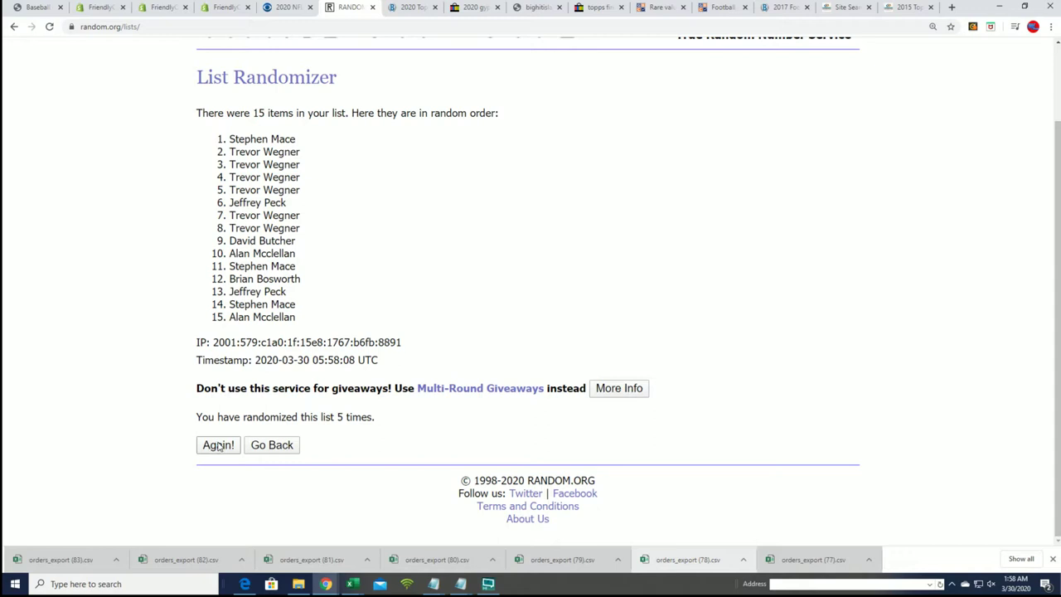
pyautogui.click(220, 446)
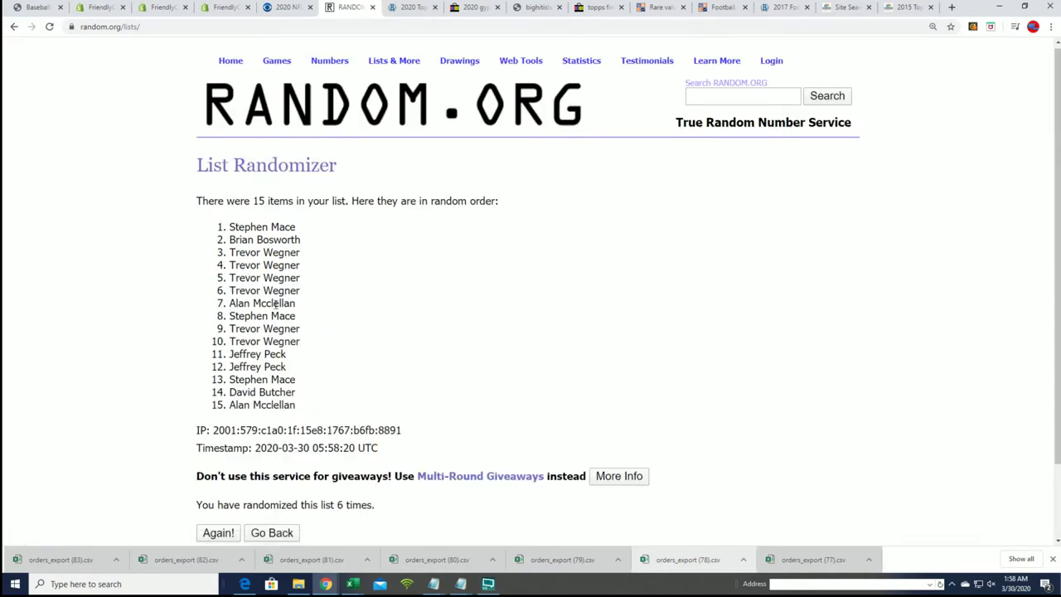
pyautogui.scroll(-2, 349, 401)
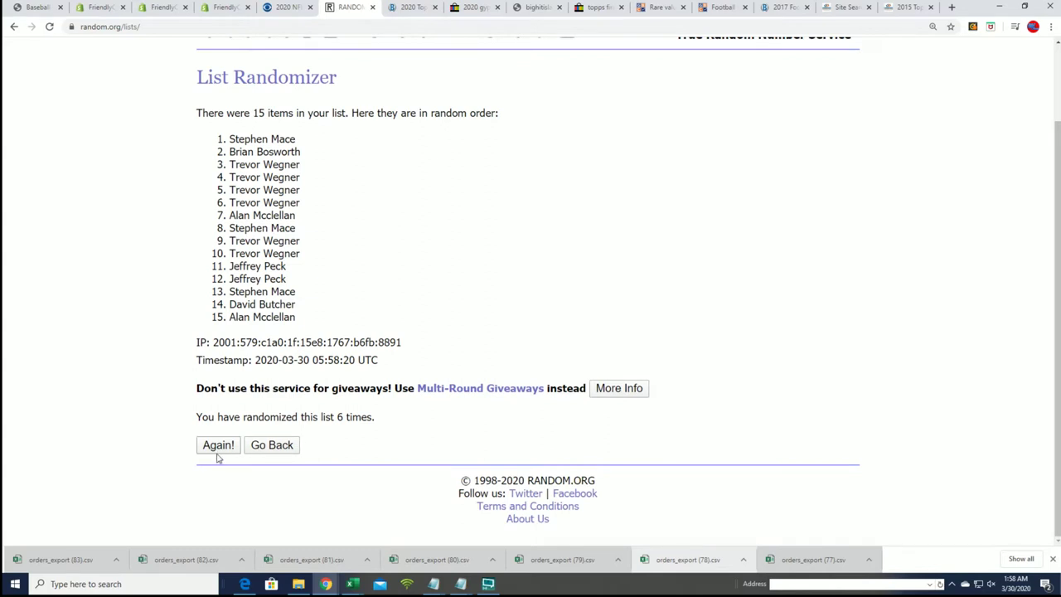
pyautogui.click(219, 446)
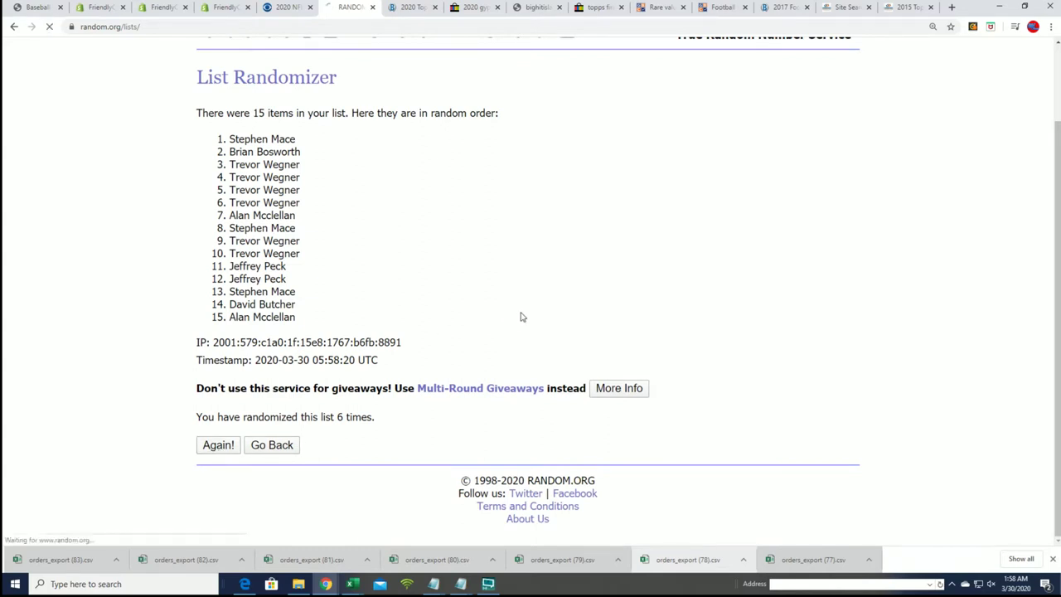
# Copy the top five shuffled names and paste them below the Notepad list
pyautogui.moveTo(324, 286); pyautogui.dragTo(227, 231)
pyautogui.rightClick(240, 235)
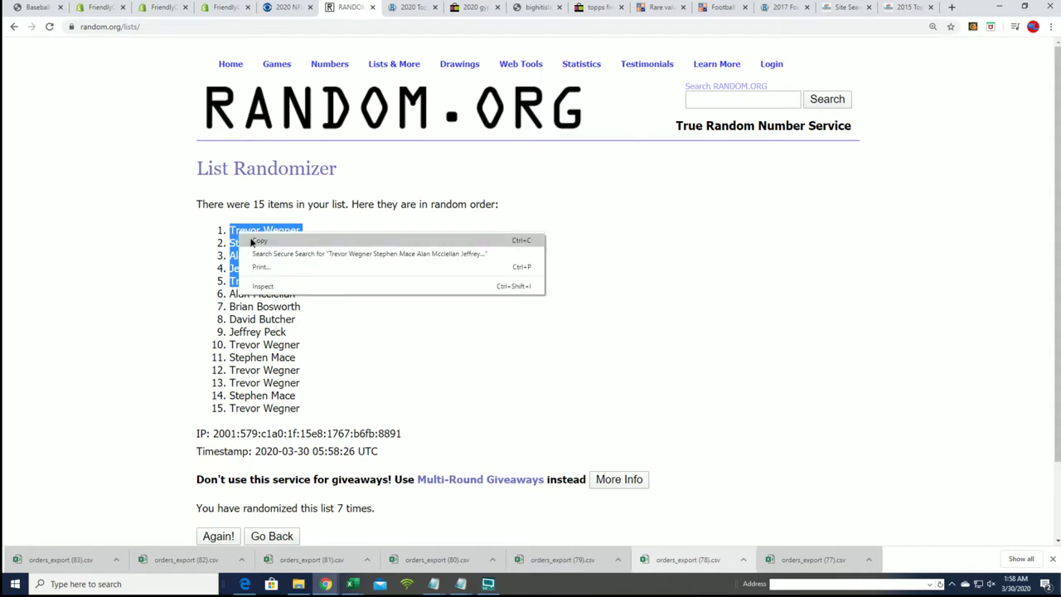
pyautogui.click(253, 243)
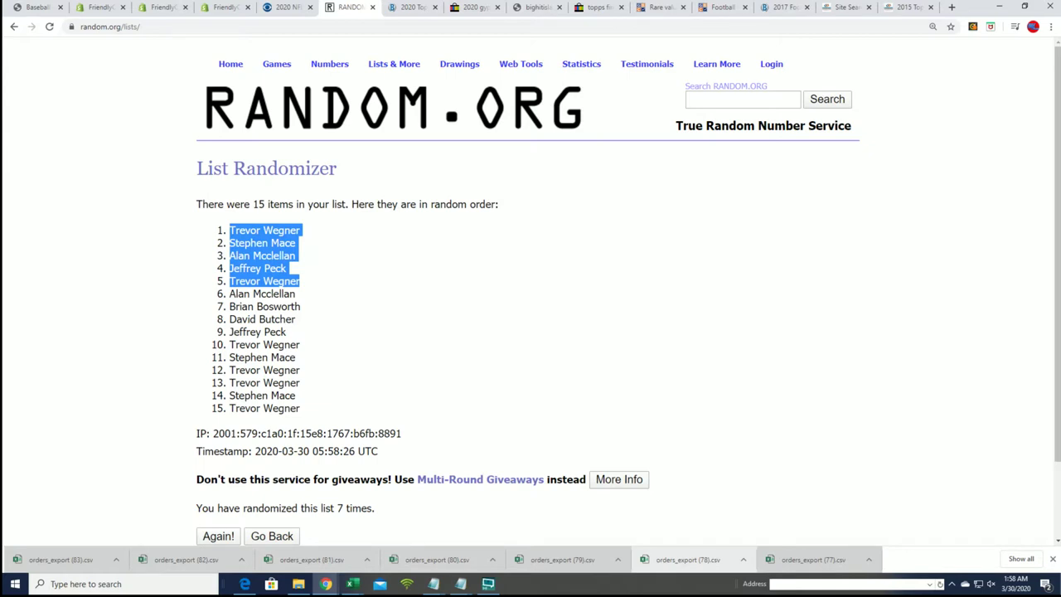
pyautogui.click(433, 583)
pyautogui.moveTo(960, 151); pyautogui.dragTo(654, 98)
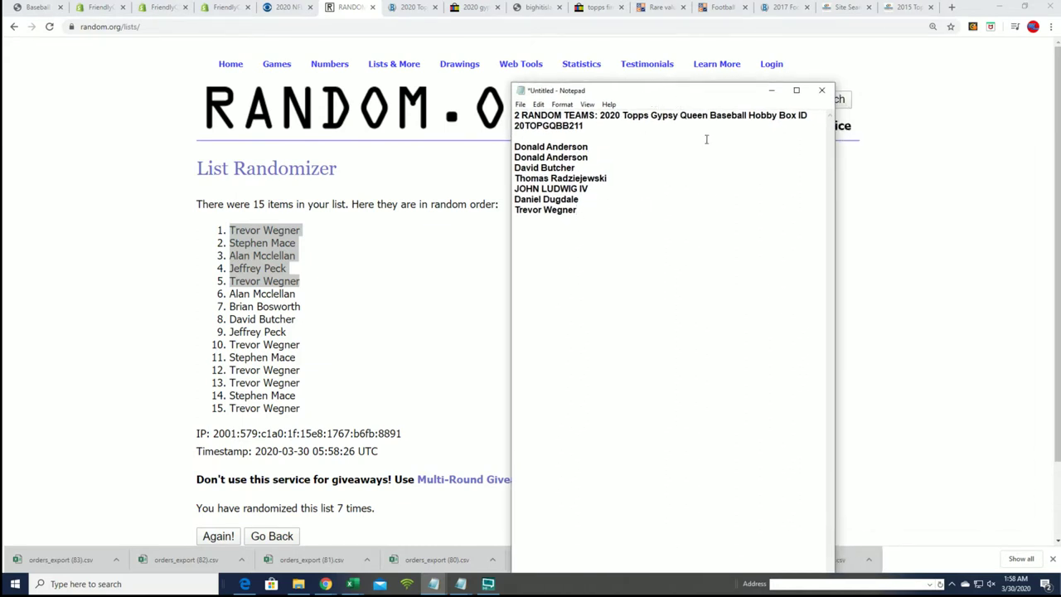
pyautogui.hotkey('ctrl', 'v')
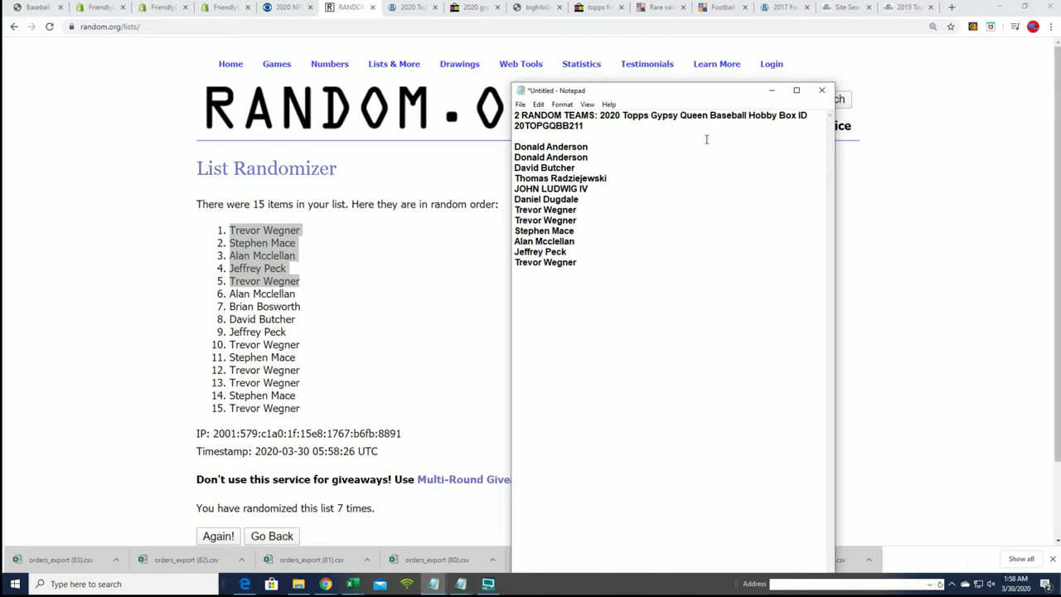
# Duplicate the twelve names to make 24 entries and copy all 24
pyautogui.moveTo(600, 269)
pyautogui.mouseDown()
pyautogui.moveTo(547, 252)
pyautogui.moveTo(516, 124)
pyautogui.moveTo(515, 156)
pyautogui.moveTo(514, 147)
pyautogui.mouseUp()
pyautogui.rightClick(531, 154)
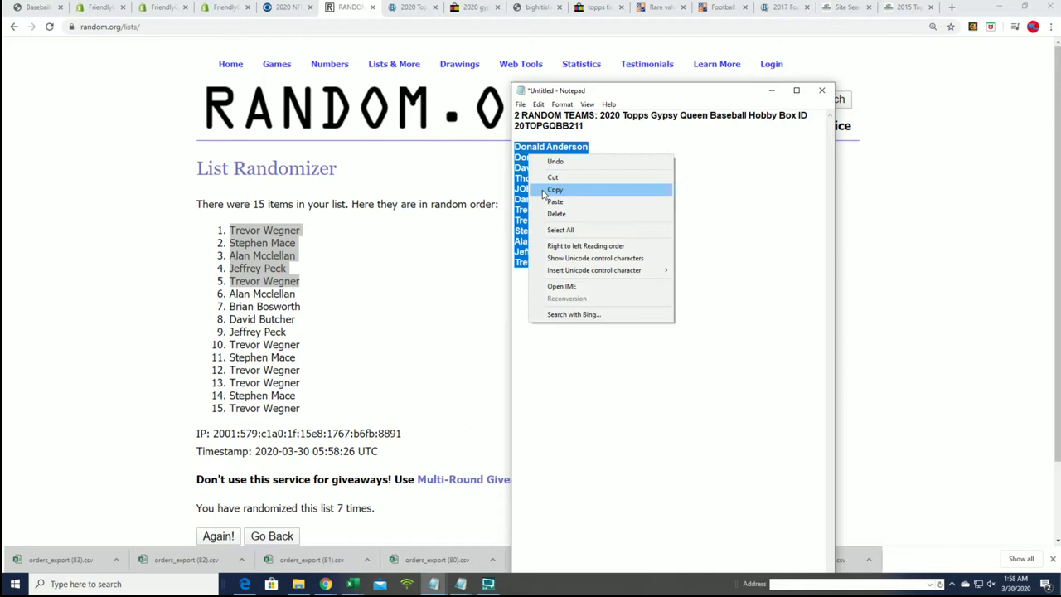
pyautogui.click(545, 193)
pyautogui.click(590, 262)
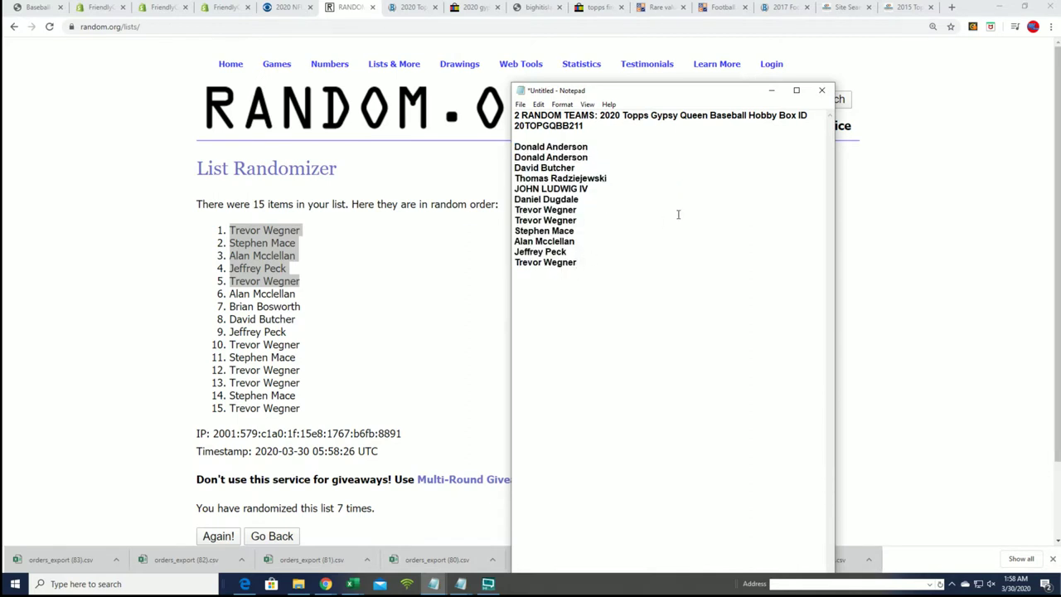
pyautogui.hotkey('ctrl', 'v')
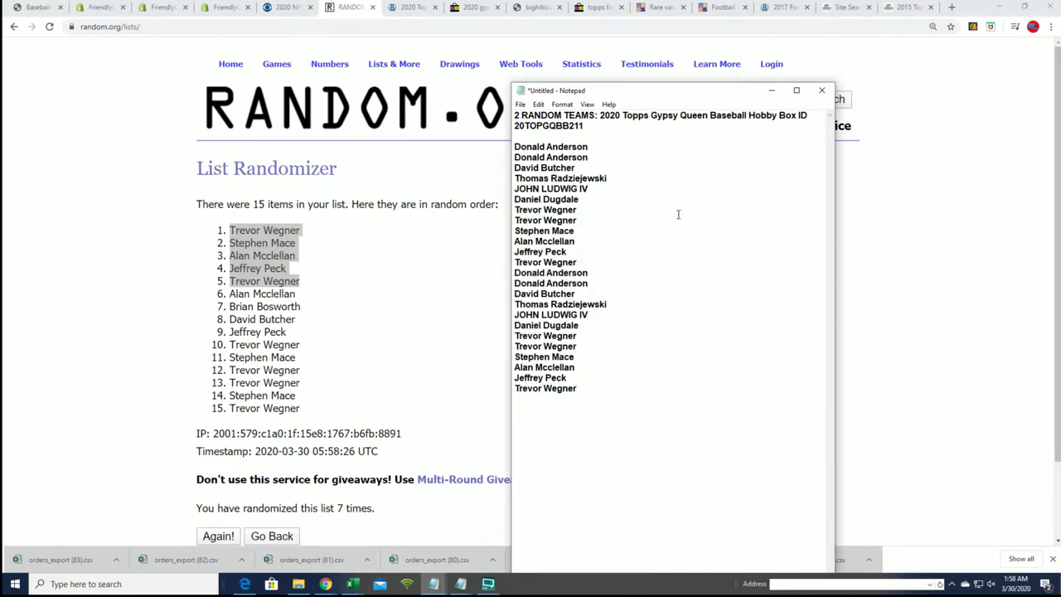
pyautogui.moveTo(579, 388)
pyautogui.mouseDown()
pyautogui.moveTo(572, 199)
pyautogui.moveTo(521, 147)
pyautogui.mouseUp()
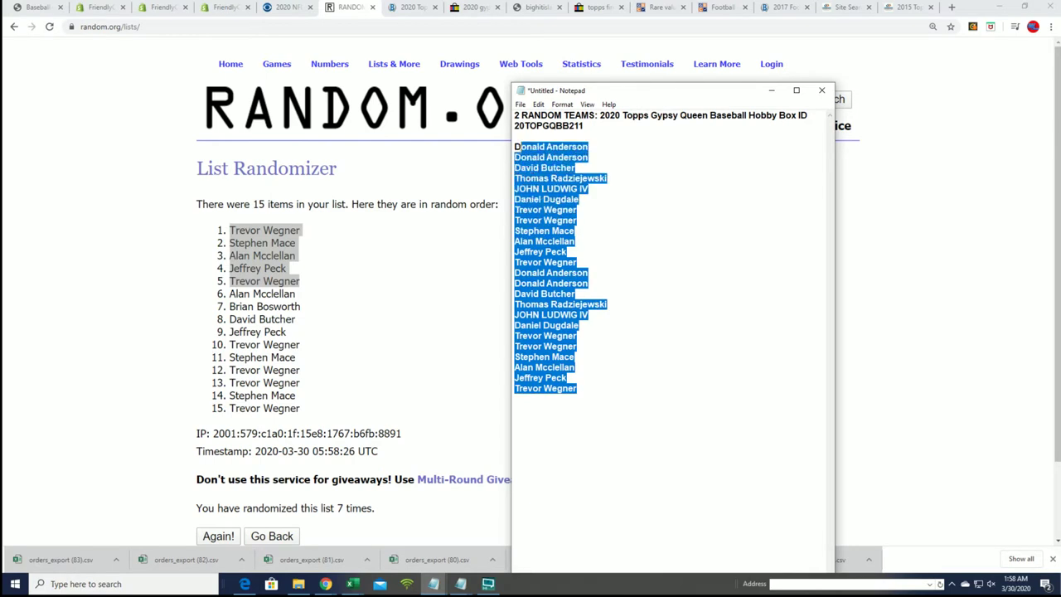
pyautogui.rightClick(609, 157)
pyautogui.click(630, 197)
pyautogui.click(147, 261)
# Paste the 24 owner names into a fresh List Randomizer form
pyautogui.click(415, 78)
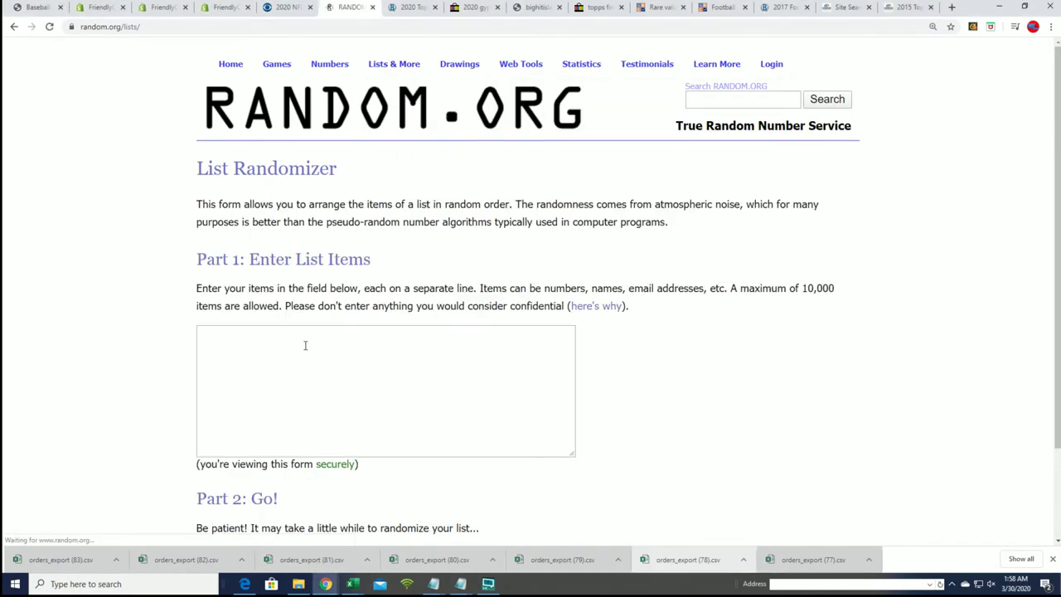
pyautogui.click(211, 341)
pyautogui.rightClick(222, 332)
pyautogui.click(283, 417)
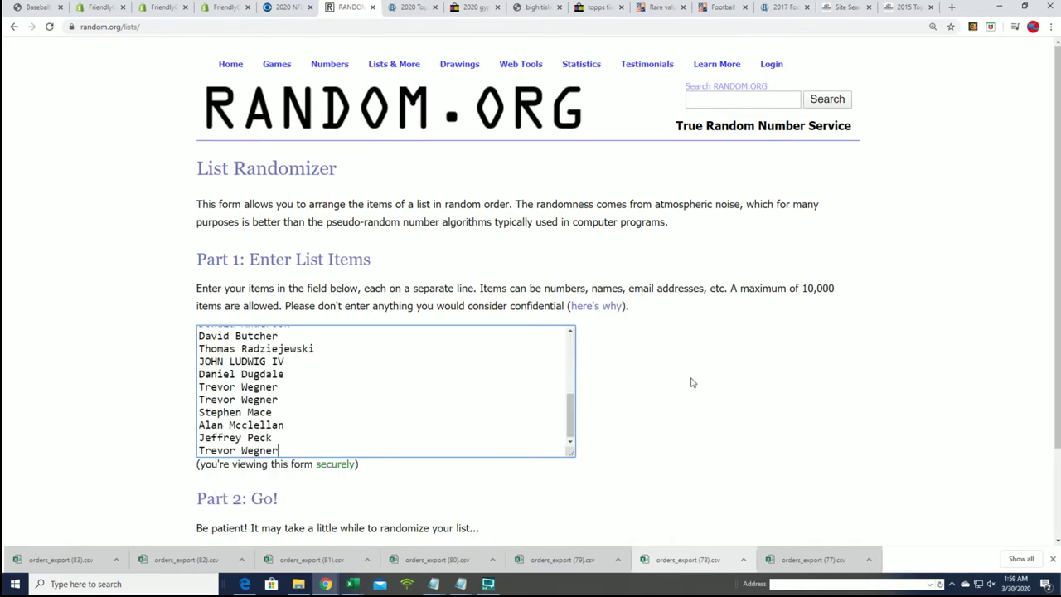
pyautogui.scroll(-2, 143, 473)
# Randomize the 24 owner names seven times in a row
pyautogui.click(222, 448)
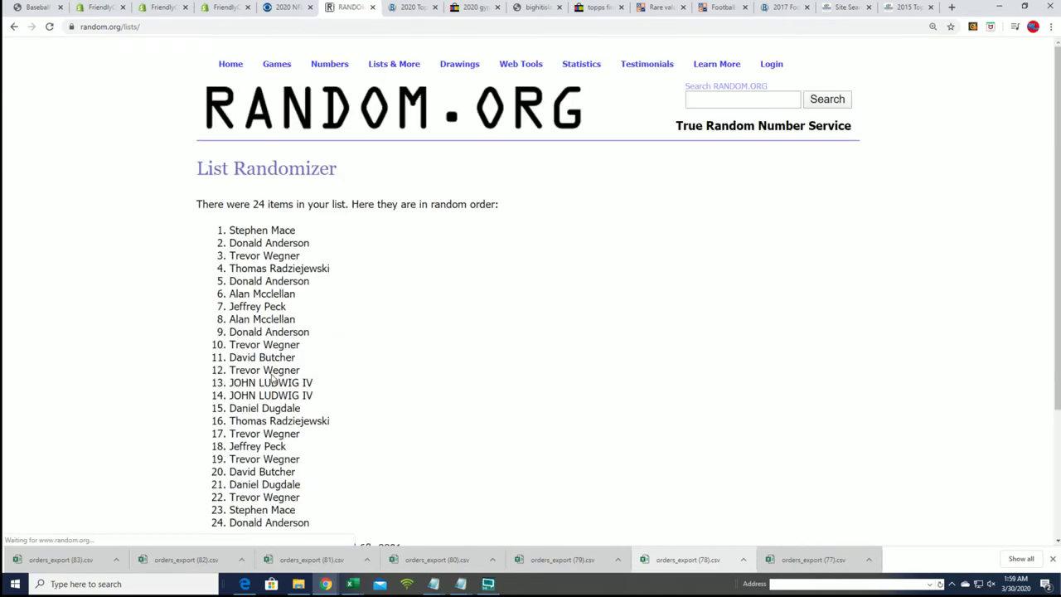
pyautogui.scroll(-2, 258, 393)
pyautogui.scroll(-1, 258, 393)
pyautogui.click(214, 445)
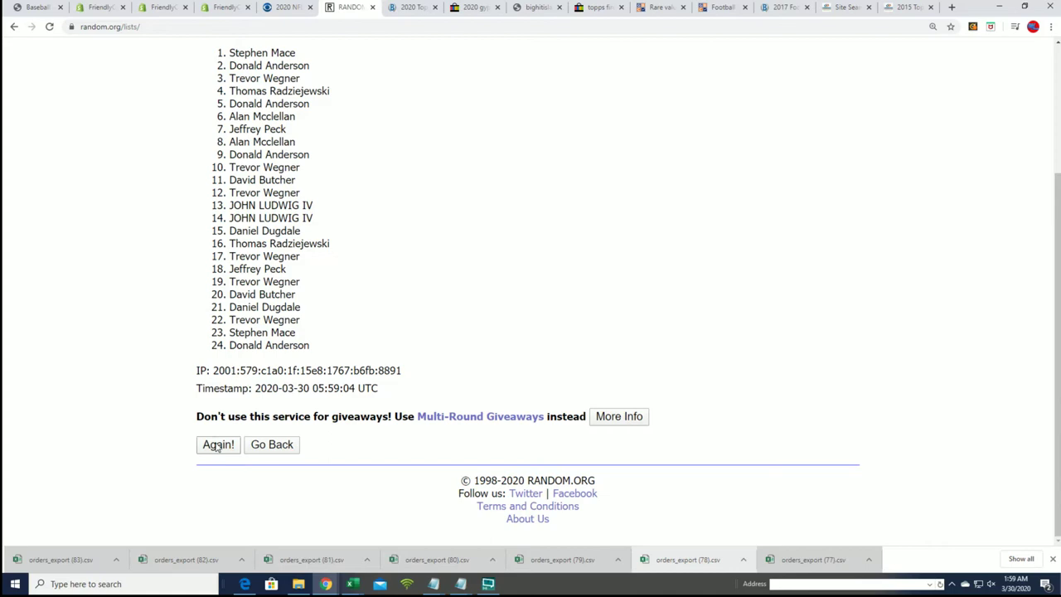
pyautogui.scroll(-2, 339, 367)
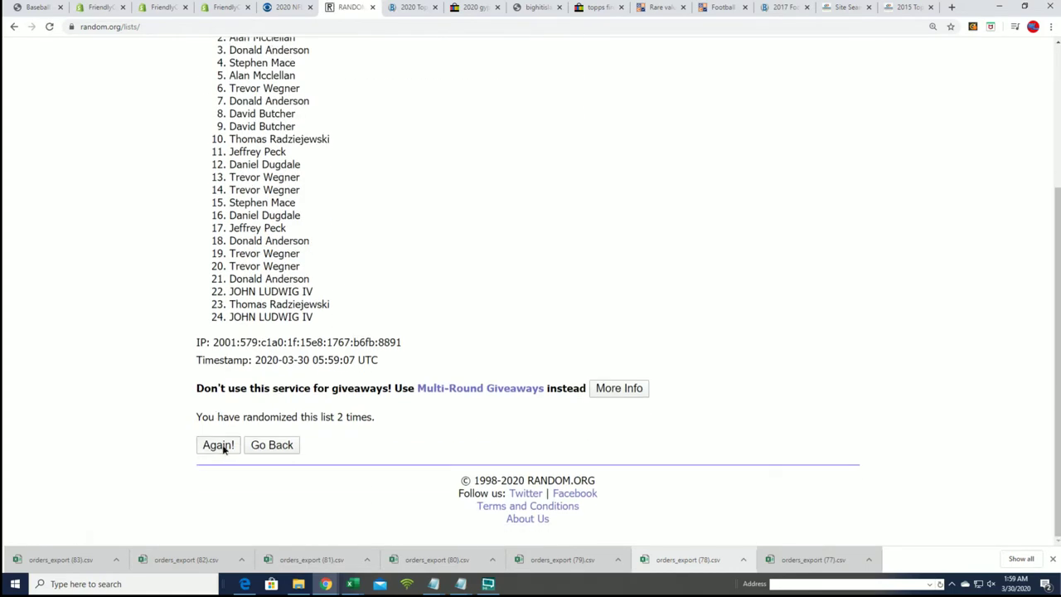
pyautogui.click(217, 444)
pyautogui.click(215, 445)
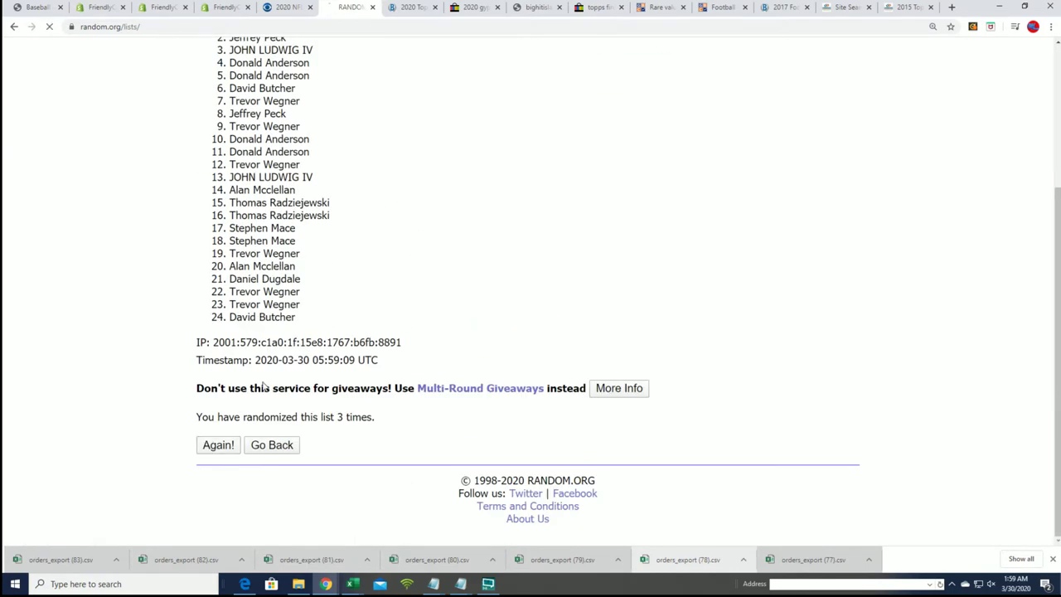
pyautogui.click(217, 444)
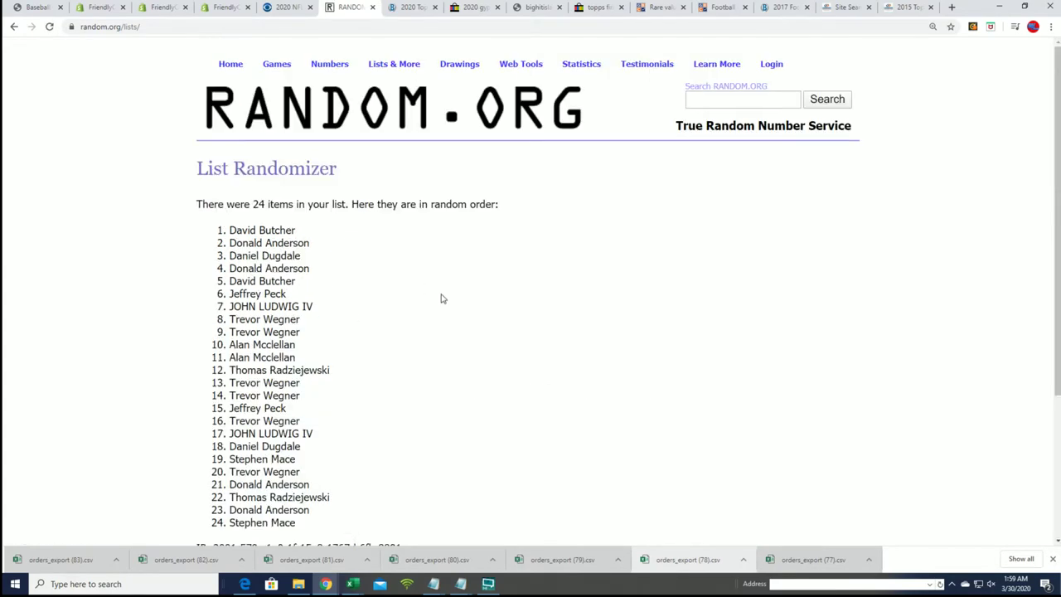
pyautogui.scroll(-3, 412, 309)
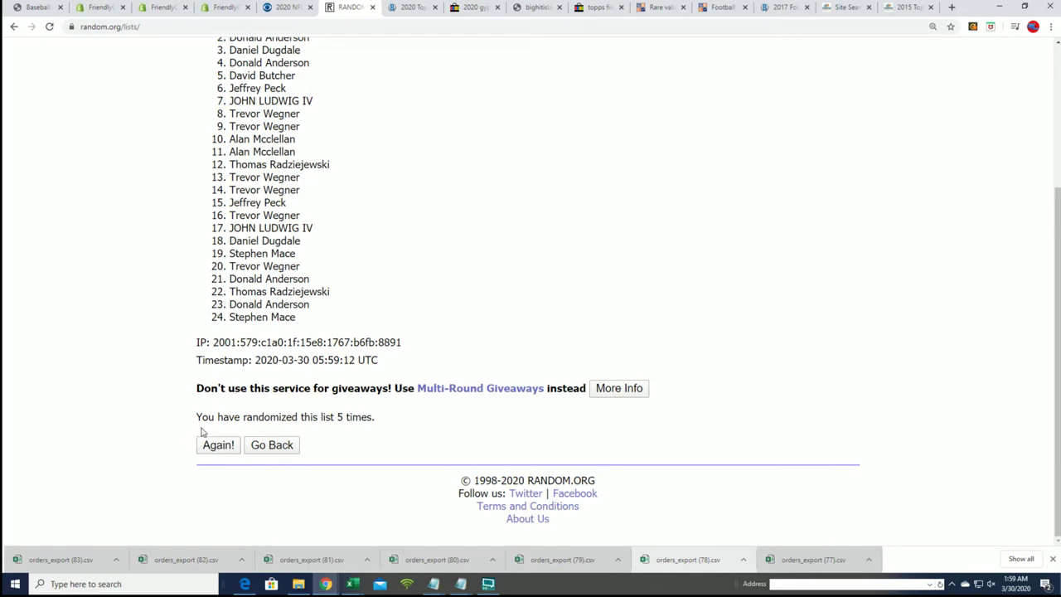
pyautogui.click(204, 444)
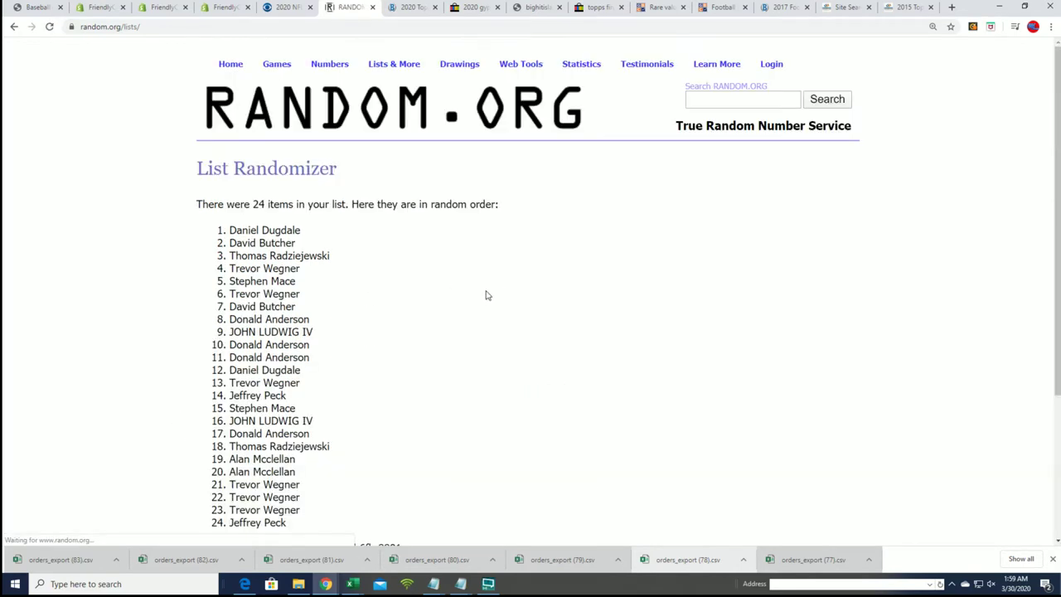
pyautogui.scroll(-3, 486, 296)
pyautogui.click(222, 446)
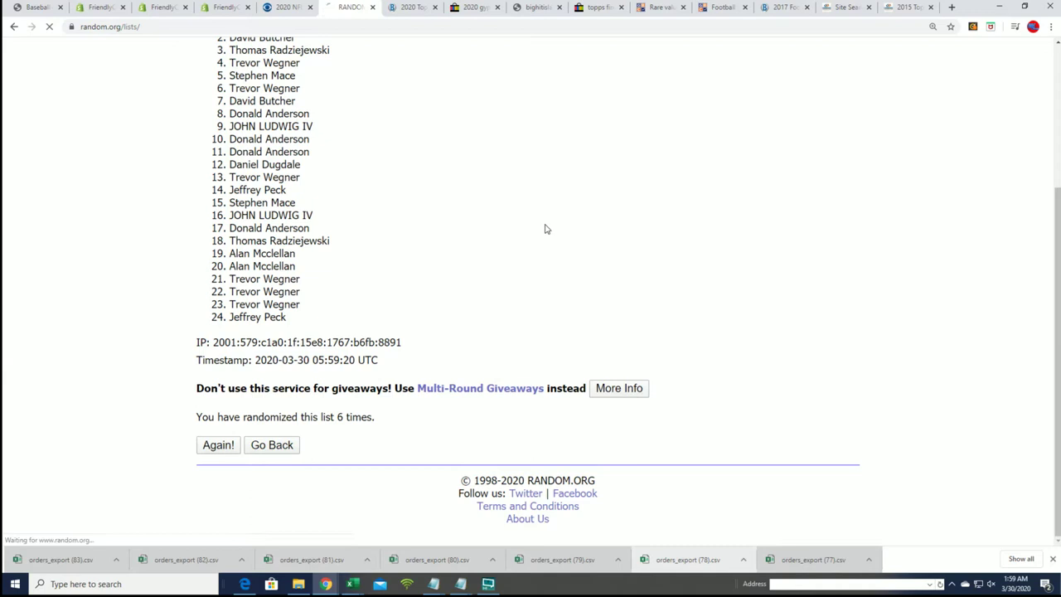
pyautogui.scroll(-2, 367, 122)
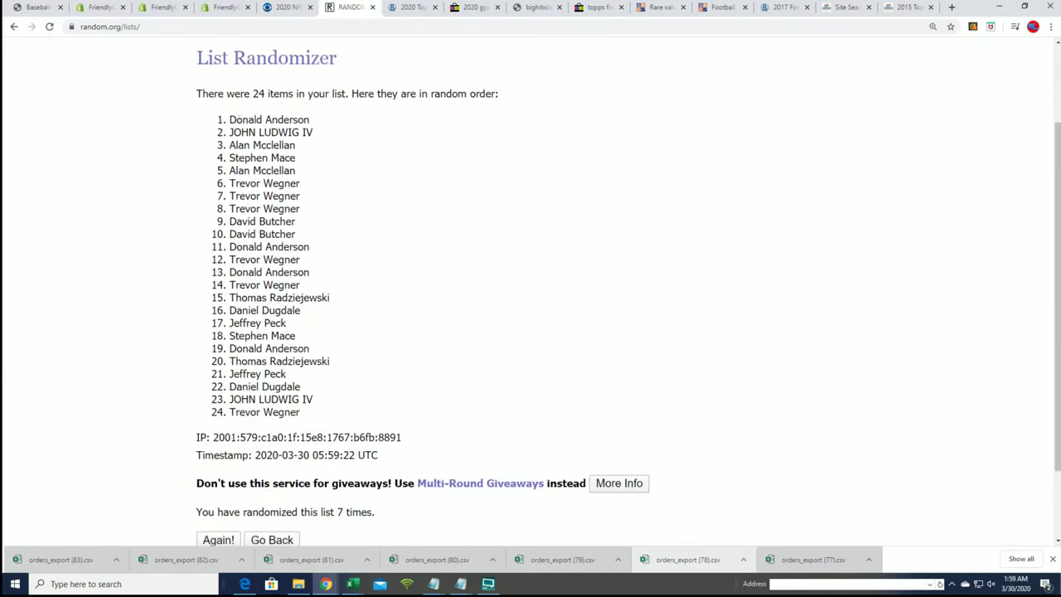
# Copy the final randomized list of 24 owner names
pyautogui.moveTo(229, 119)
pyautogui.mouseDown()
pyautogui.moveTo(327, 362)
pyautogui.moveTo(324, 417)
pyautogui.mouseUp()
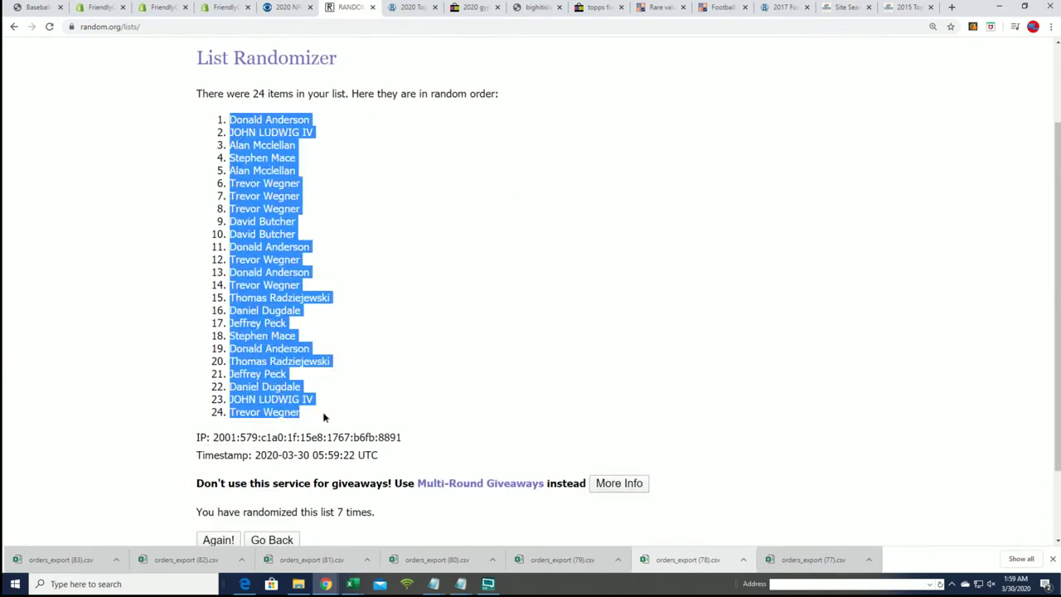
pyautogui.rightClick(288, 156)
pyautogui.click(290, 161)
pyautogui.hotkey('alt', 'Tab')
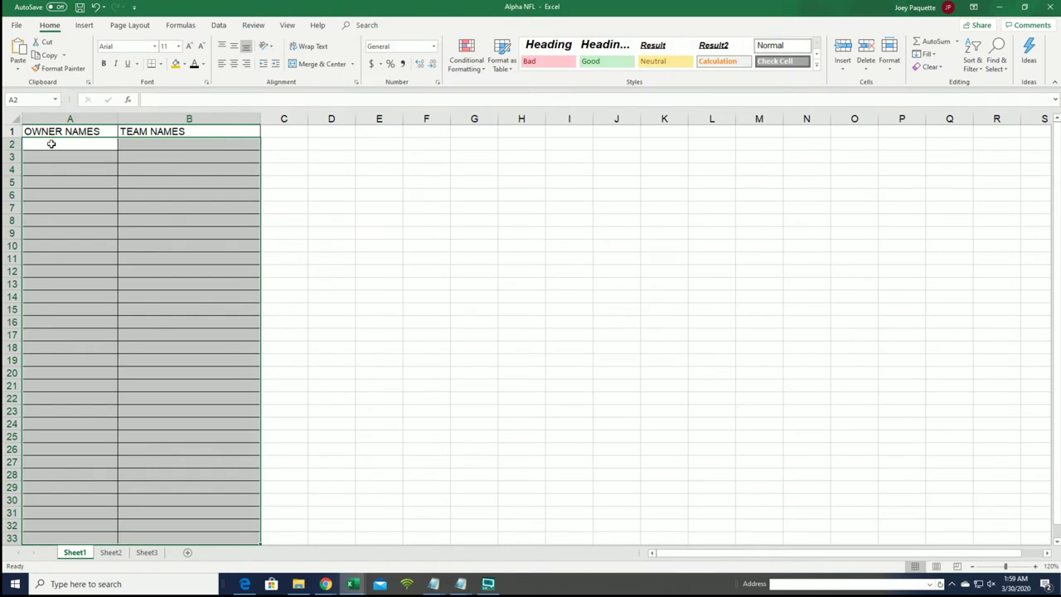
# Paste the owner names as text into A2:A25 under OWNER NAMES
pyautogui.click(51, 143)
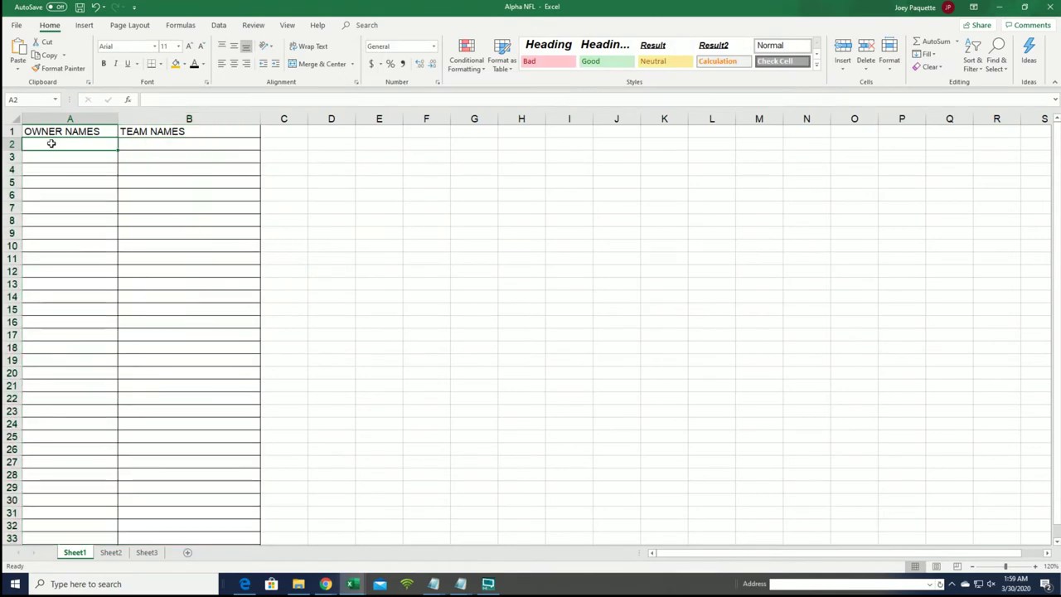
pyautogui.rightClick(50, 143)
pyautogui.click(82, 207)
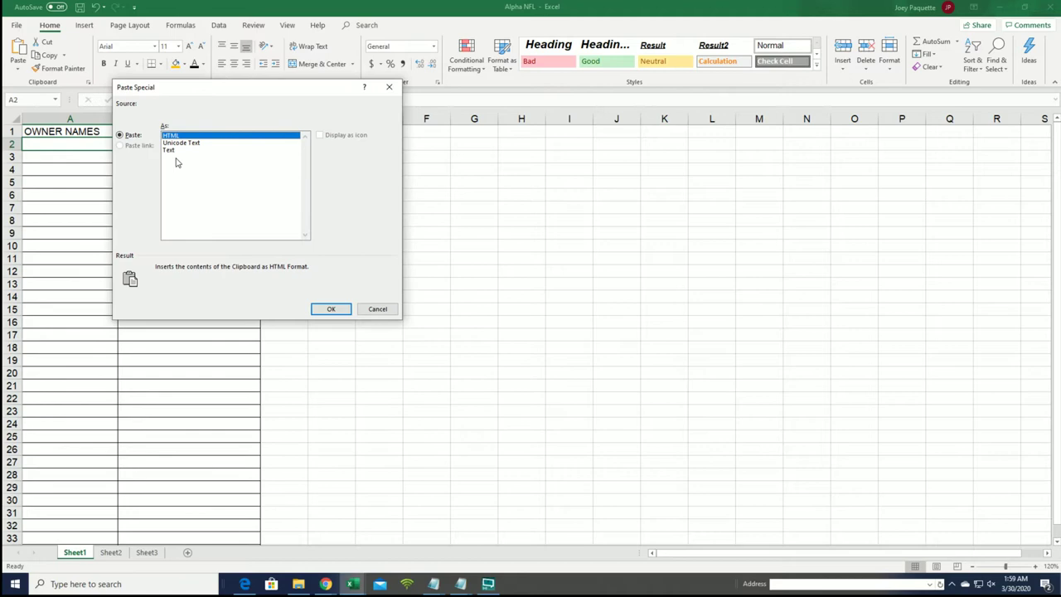
pyautogui.click(171, 151)
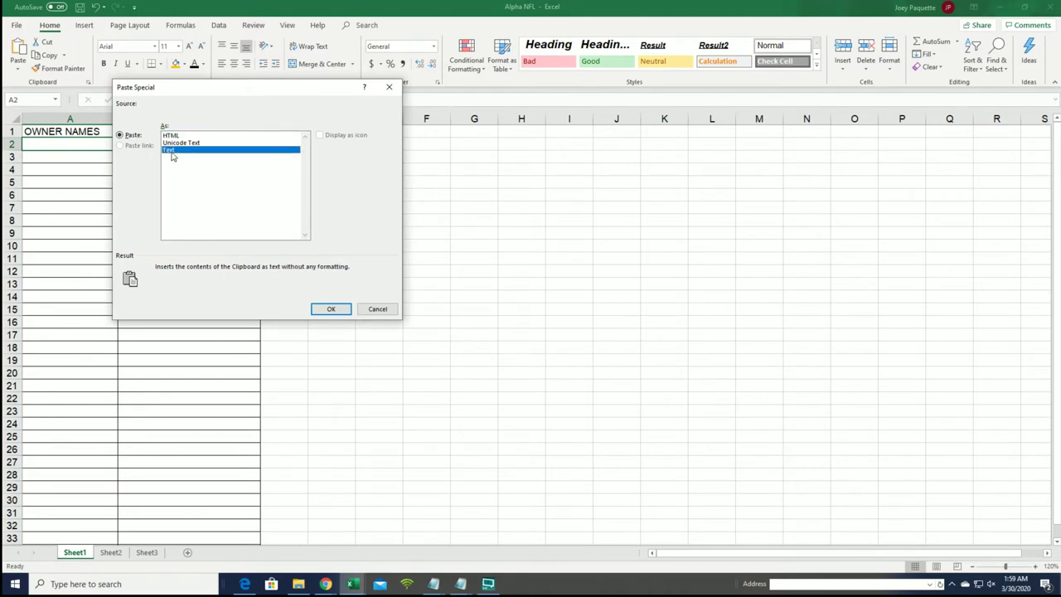
pyautogui.click(330, 310)
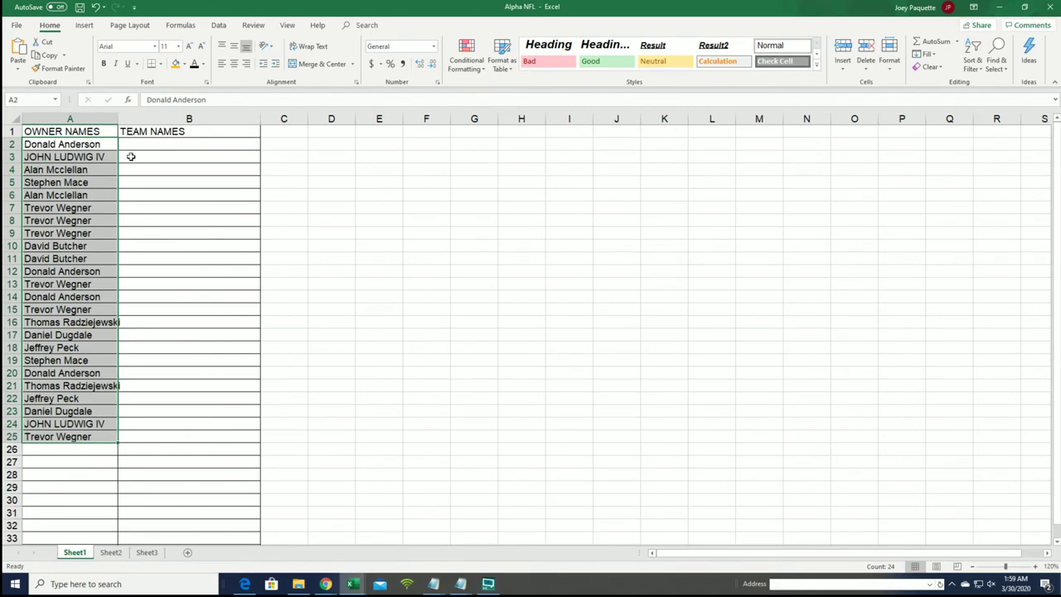
# Zoom the sheet to 170%, then return to a fresh List Randomizer form
pyautogui.click(1035, 566)
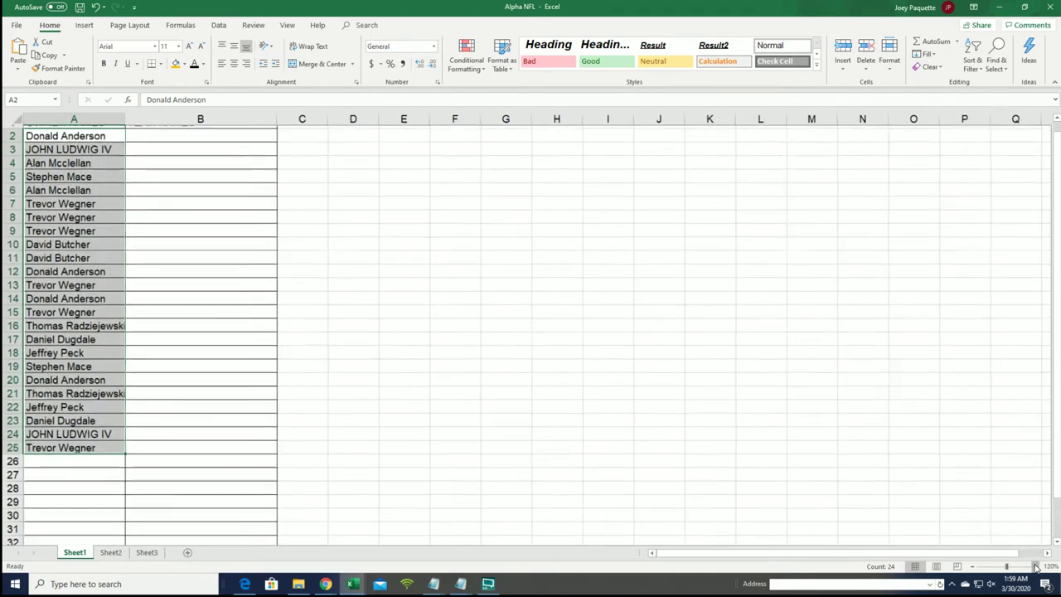
pyautogui.click(1034, 566)
pyautogui.click(1035, 566)
pyautogui.click(1035, 566)
pyautogui.click(1035, 566)
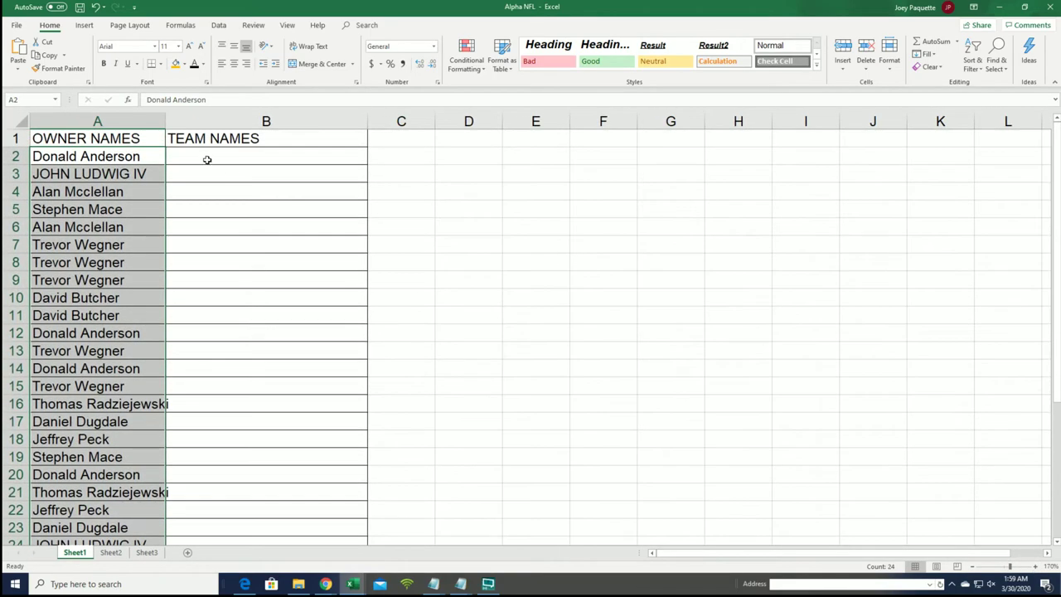
pyautogui.click(207, 160)
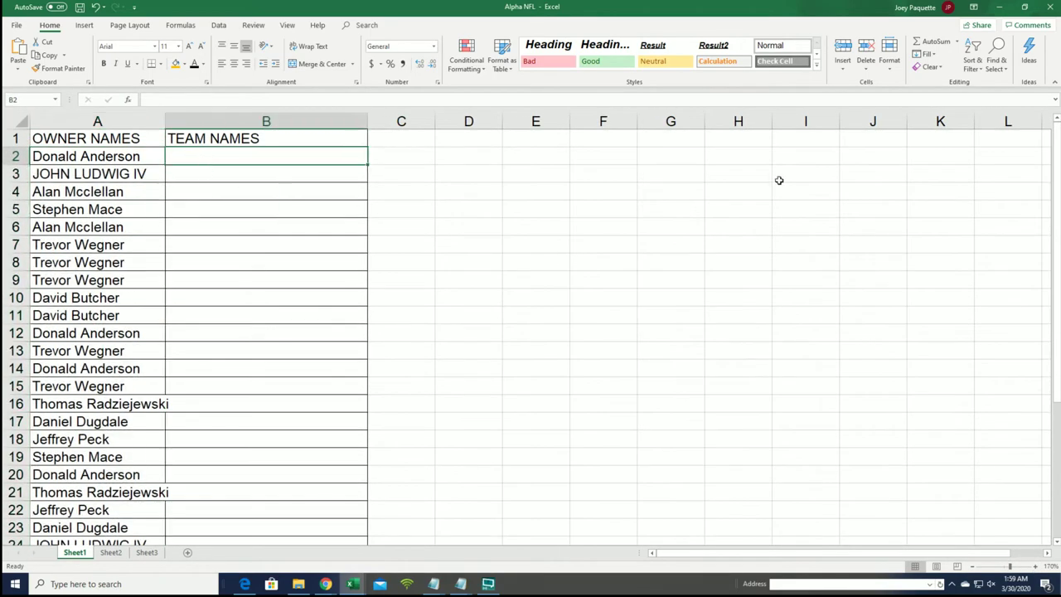
pyautogui.click(1001, 10)
pyautogui.scroll(2, 415, 120)
pyautogui.click(401, 82)
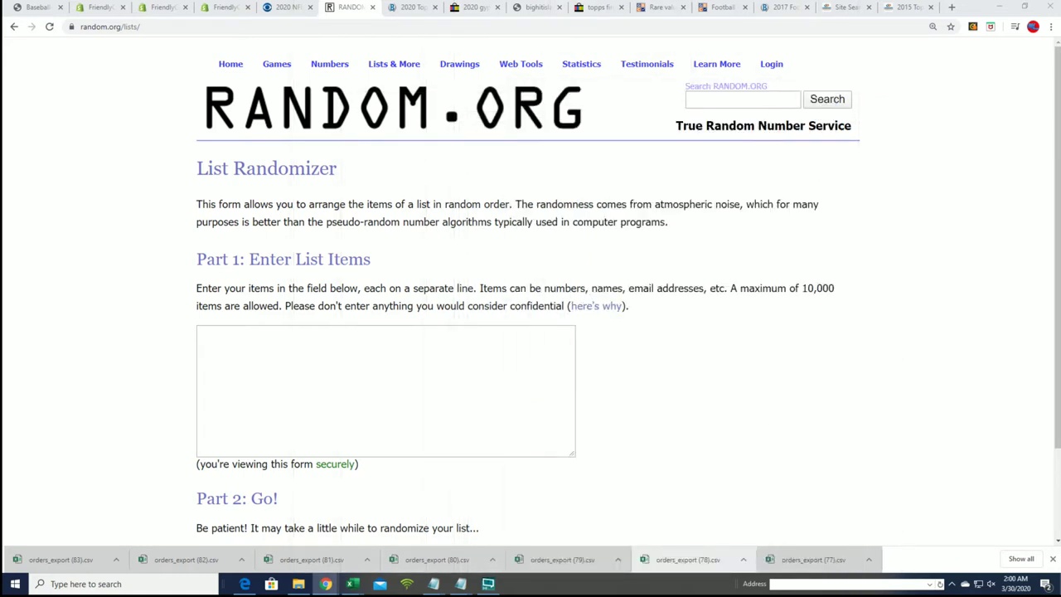
# Copy all 24 team names from the Notepad team list for the randomizer box
pyautogui.hotkey('alt', 'Tab')
pyautogui.moveTo(694, 123); pyautogui.dragTo(741, 73)
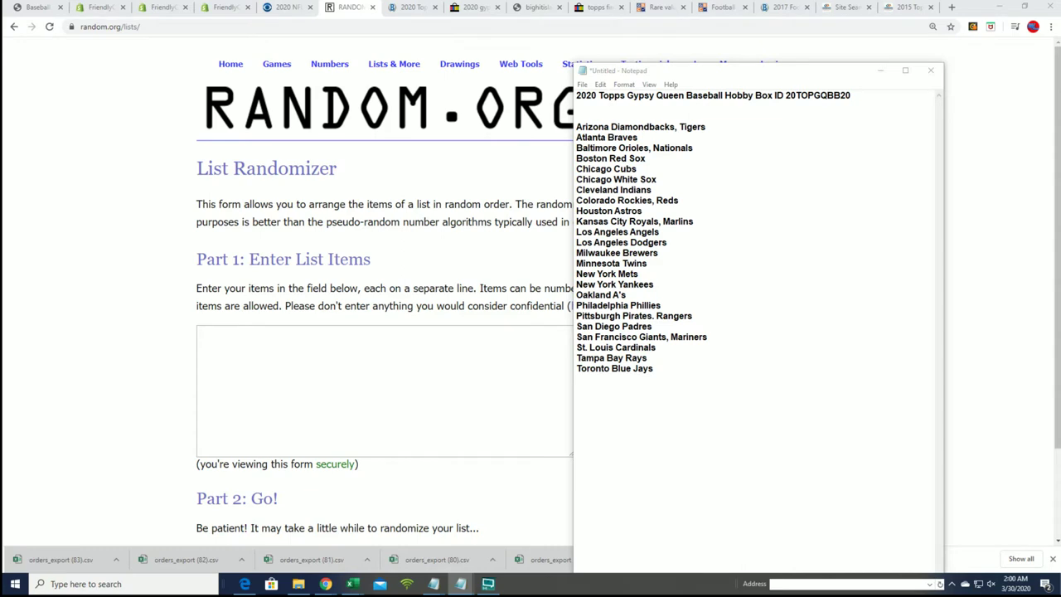
pyautogui.hotkey('alt', 'Tab')
pyautogui.keyDown('ctrl'); pyautogui.scroll(5, 542, 275); pyautogui.keyUp('ctrl')
pyautogui.scroll(-3, 605, 358)
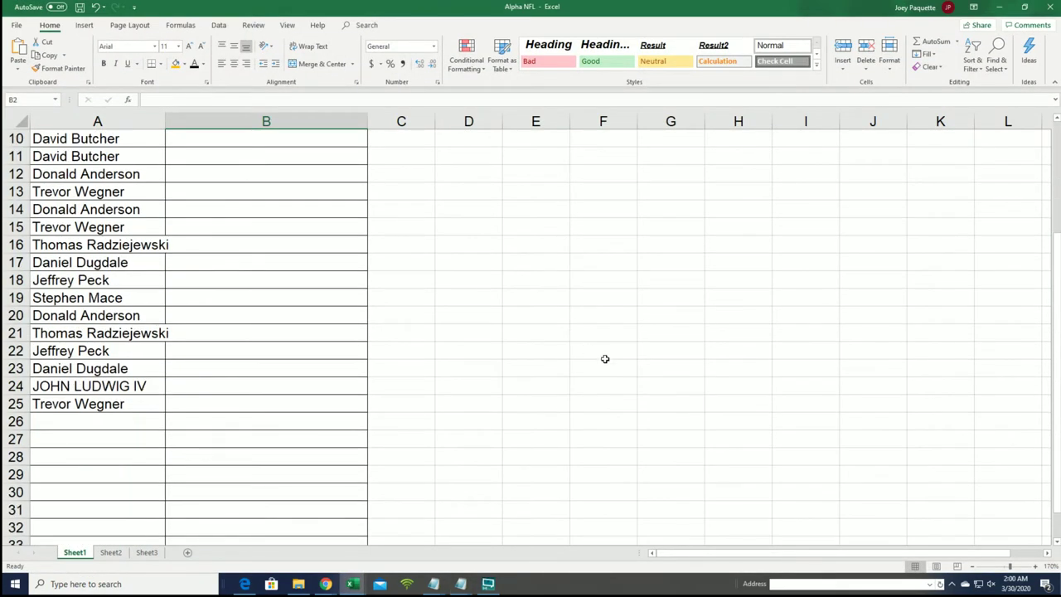
pyautogui.keyDown('ctrl'); pyautogui.scroll(-5, 605, 358); pyautogui.keyUp('ctrl')
pyautogui.scroll(3, 606, 358)
pyautogui.click(999, 7)
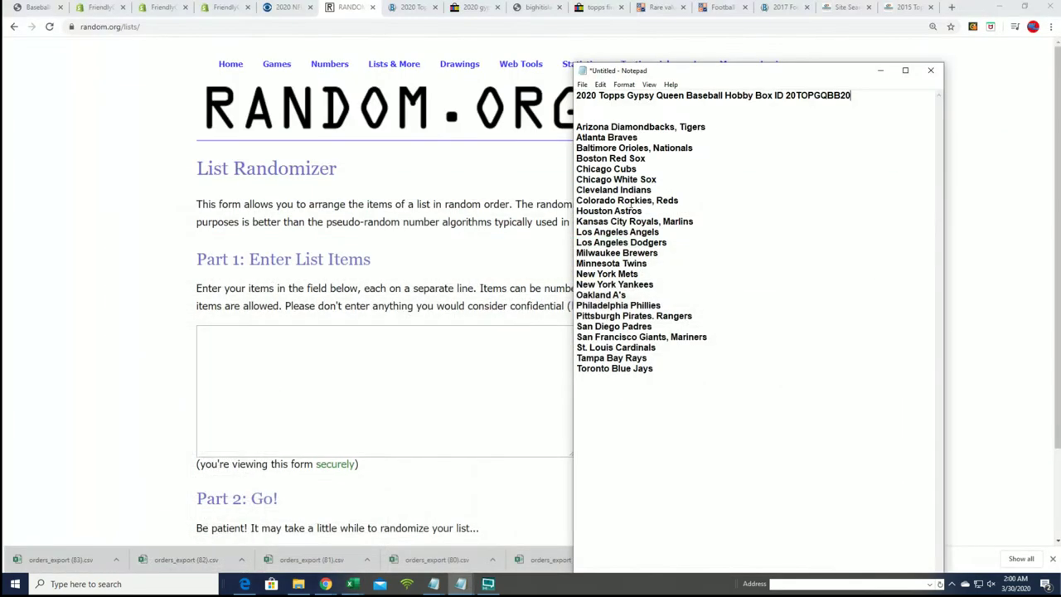
pyautogui.moveTo(664, 368)
pyautogui.mouseDown()
pyautogui.moveTo(577, 241)
pyautogui.moveTo(576, 126)
pyautogui.mouseUp()
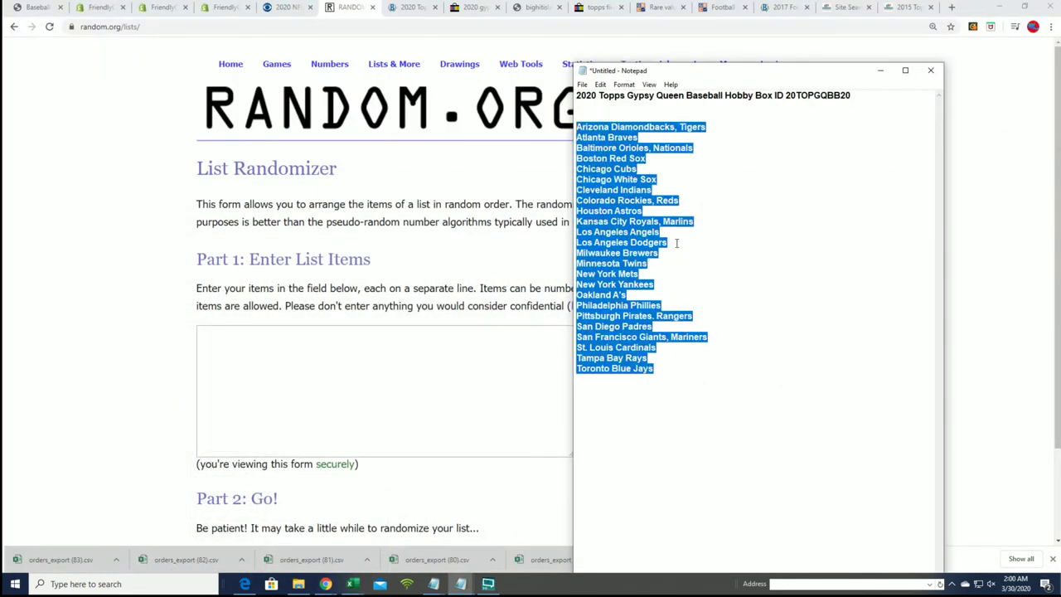
pyautogui.rightClick(612, 156)
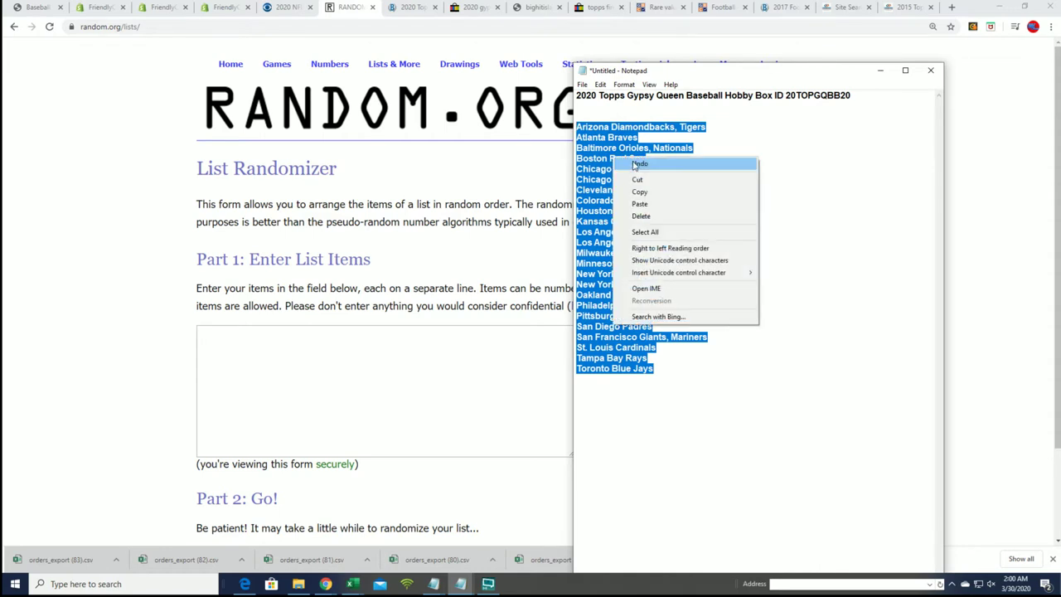
pyautogui.click(637, 191)
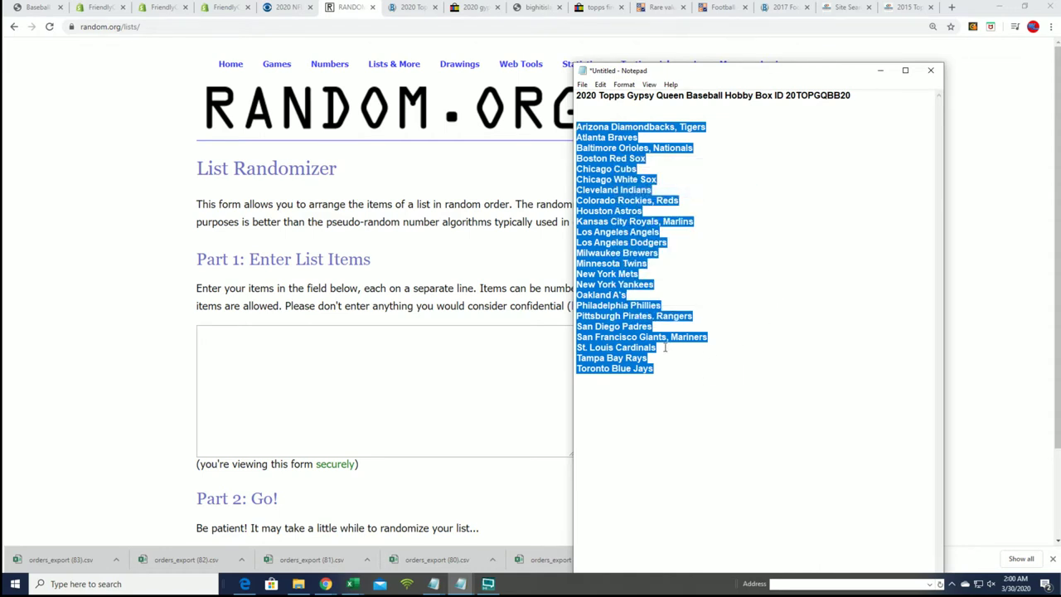
pyautogui.rightClick(225, 330)
# Paste the 24 teams into the list box and randomize them seven times
pyautogui.click(257, 421)
pyautogui.scroll(-3, 619, 377)
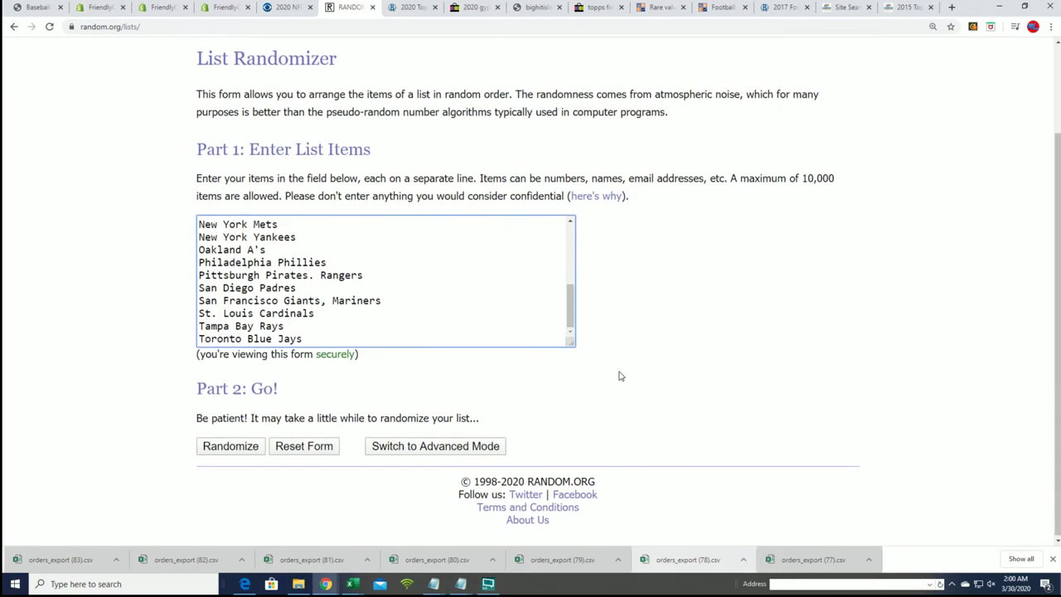
pyautogui.click(230, 448)
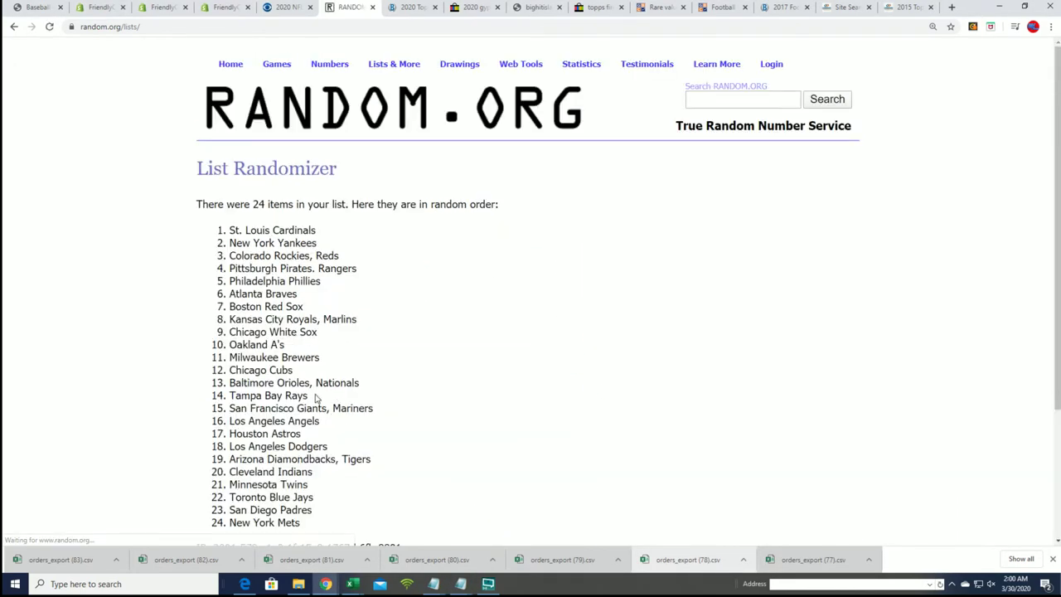
pyautogui.scroll(-2, 315, 398)
pyautogui.click(218, 442)
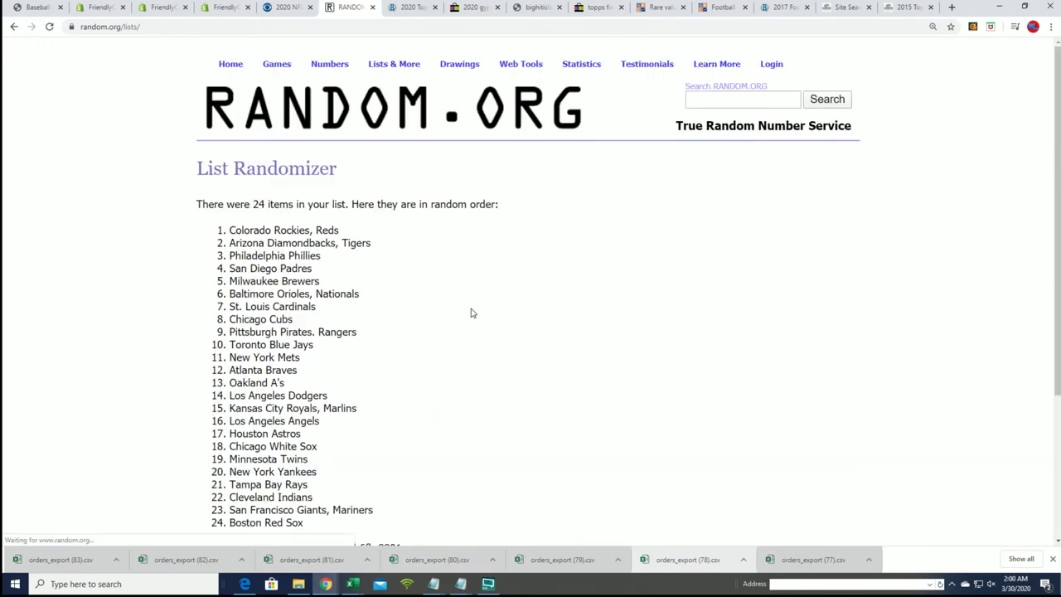
pyautogui.scroll(-2, 470, 319)
pyautogui.click(218, 443)
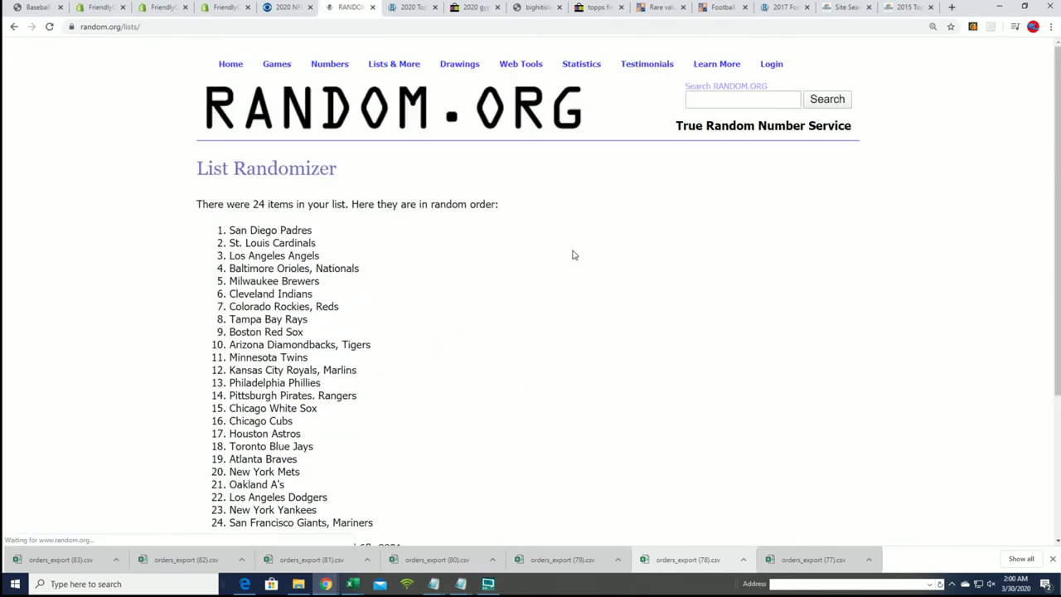
pyautogui.scroll(-3, 572, 254)
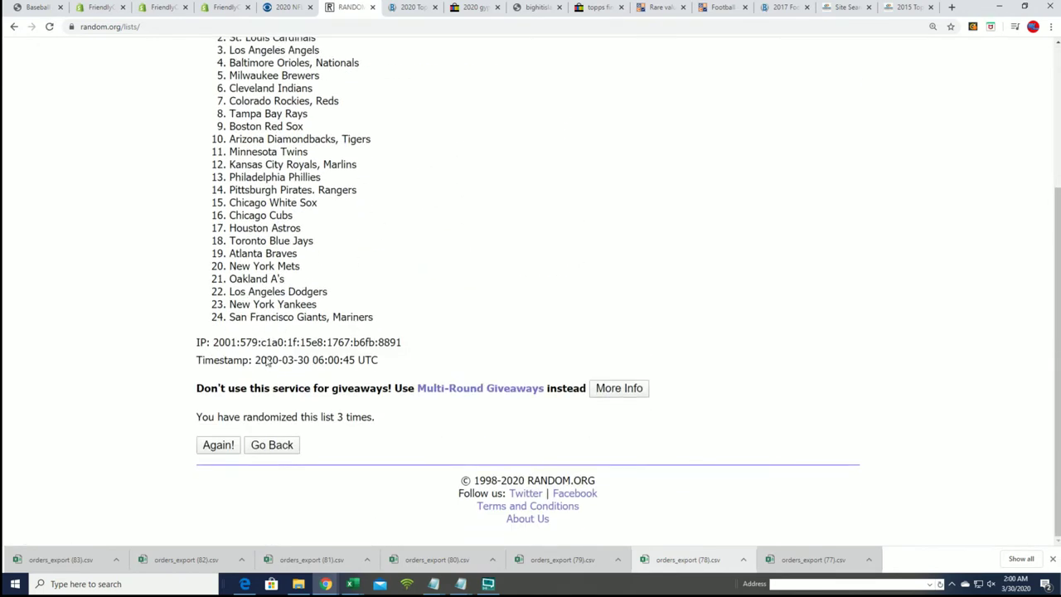
pyautogui.click(218, 442)
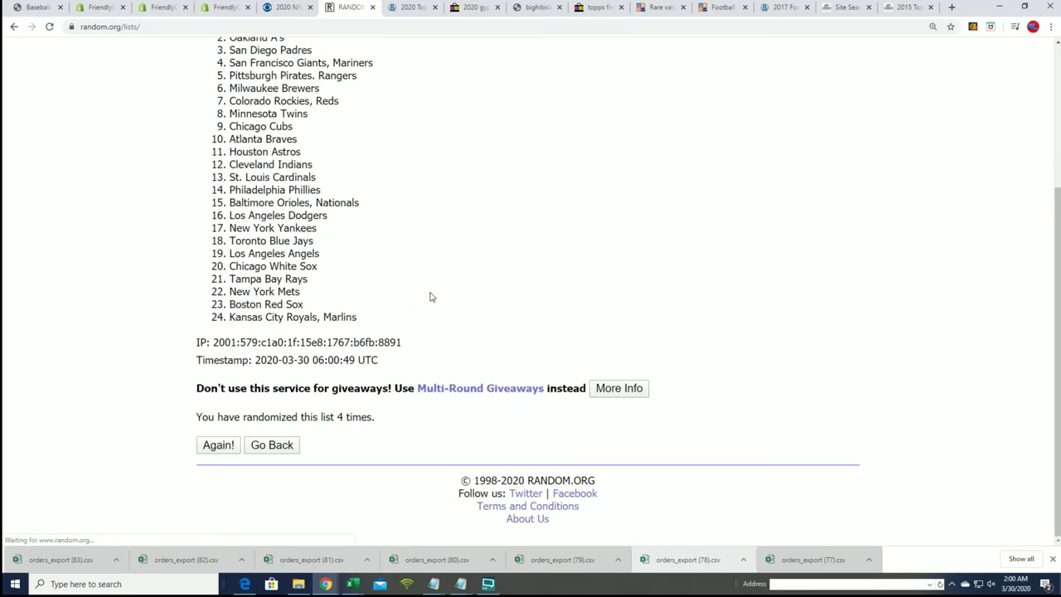
pyautogui.click(214, 453)
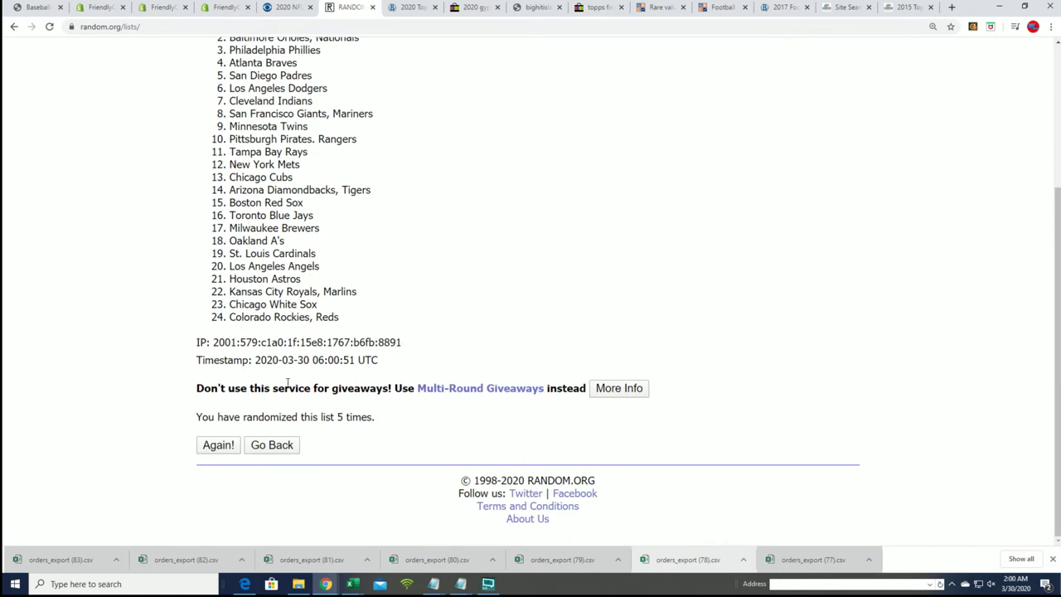
pyautogui.click(218, 445)
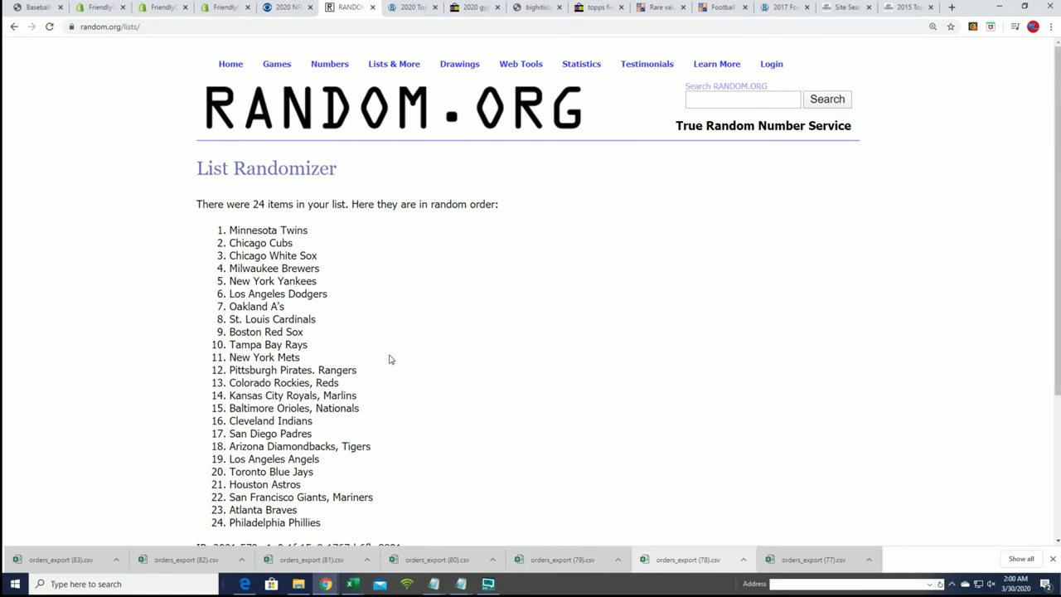
pyautogui.scroll(-3, 346, 401)
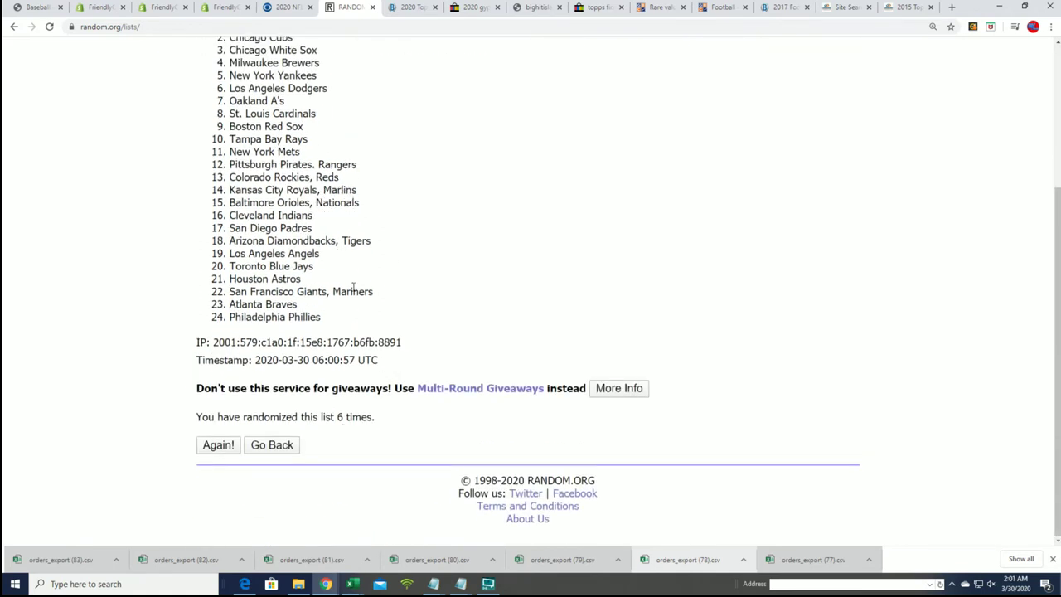
pyautogui.click(218, 446)
pyautogui.scroll(-2, 552, 269)
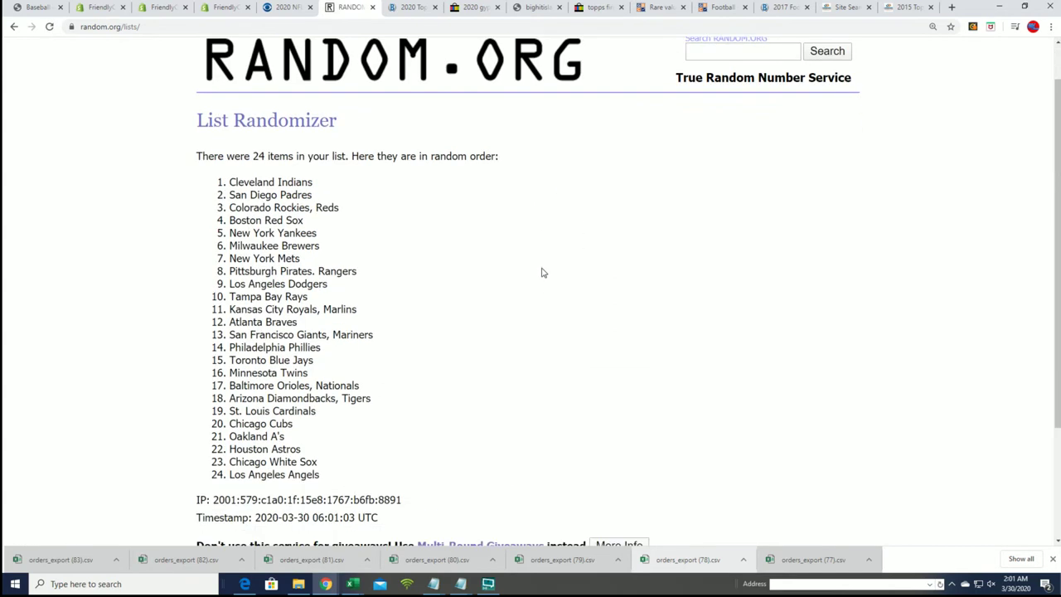
# Copy the final randomized team list, Cleveland Indians through Los Angeles Angels
pyautogui.moveTo(225, 117)
pyautogui.mouseDown()
pyautogui.moveTo(274, 235)
pyautogui.moveTo(308, 393)
pyautogui.moveTo(329, 415)
pyautogui.mouseUp()
pyautogui.rightClick(285, 206)
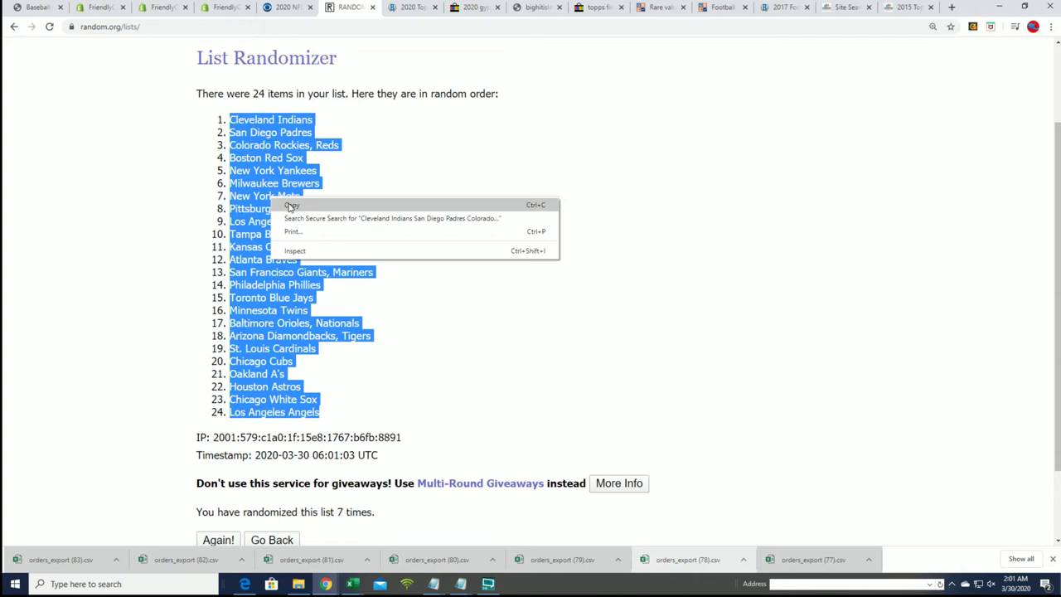
pyautogui.click(299, 207)
pyautogui.scroll(-2, 390, 324)
pyautogui.scroll(2, 462, 338)
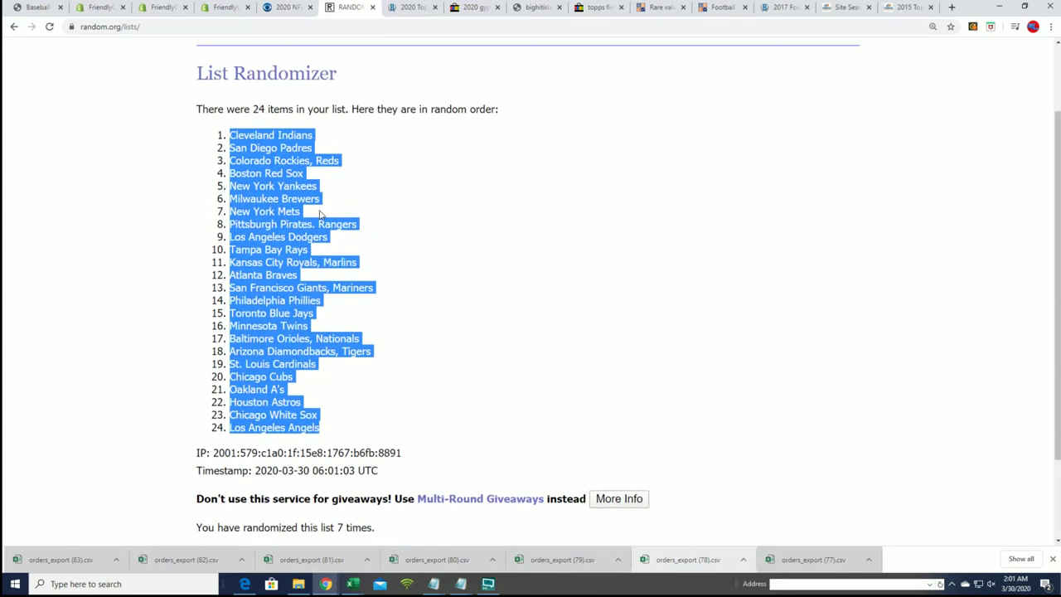
pyautogui.hotkey('alt', 'Tab')
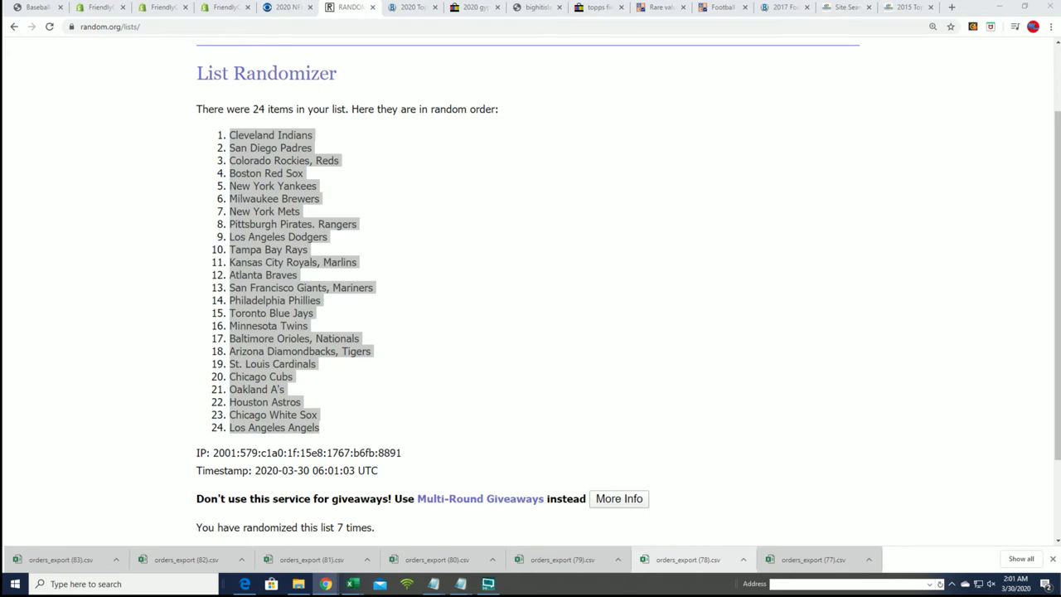
# Paste the randomized teams as text into B2:B25 under TEAM NAMES
pyautogui.hotkey('alt', 'Tab')
pyautogui.rightClick(187, 153)
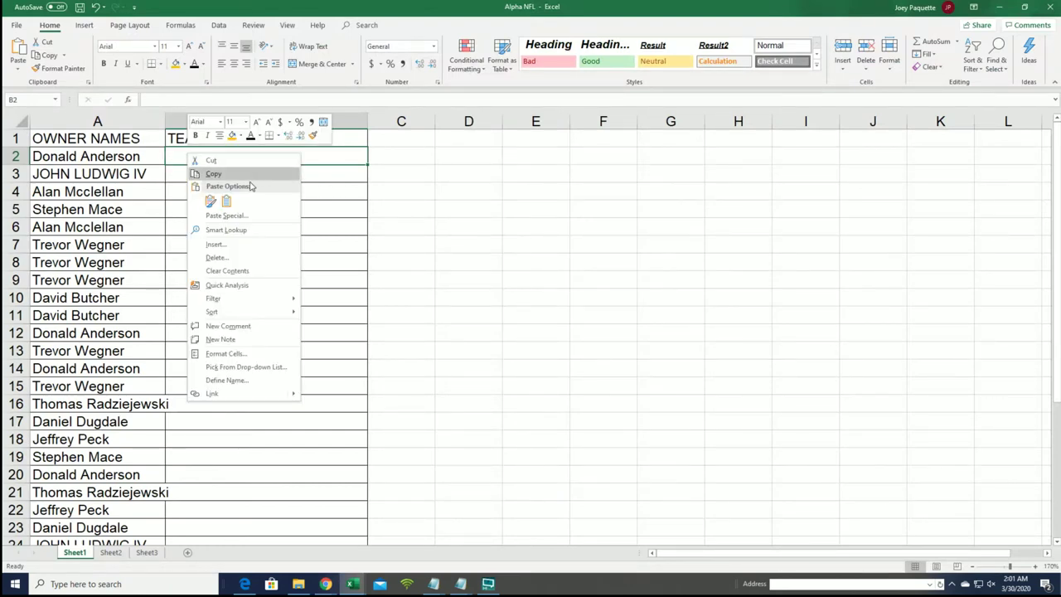
pyautogui.click(223, 214)
pyautogui.click(137, 153)
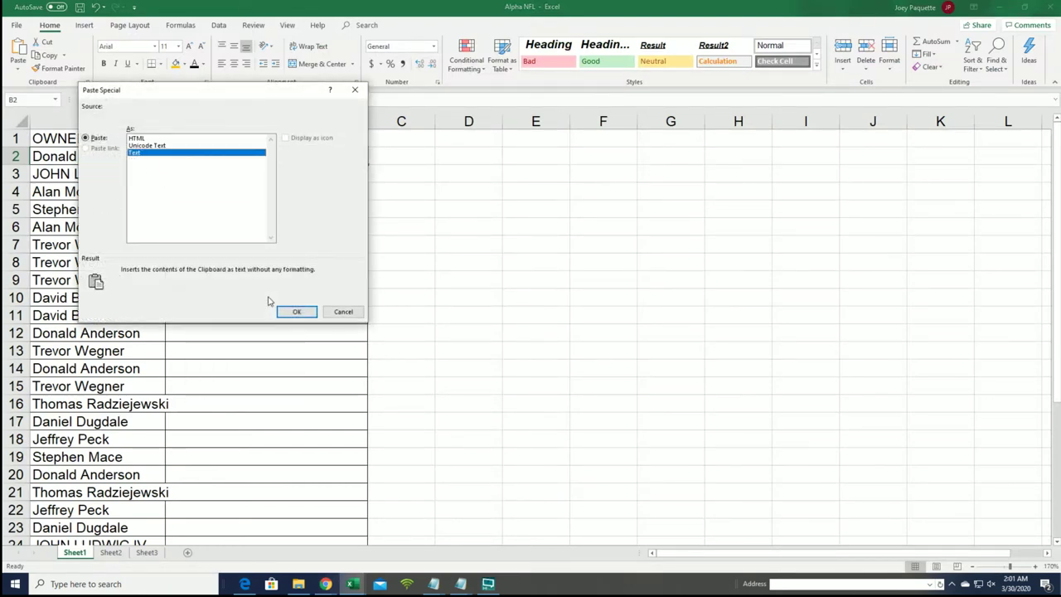
pyautogui.click(289, 313)
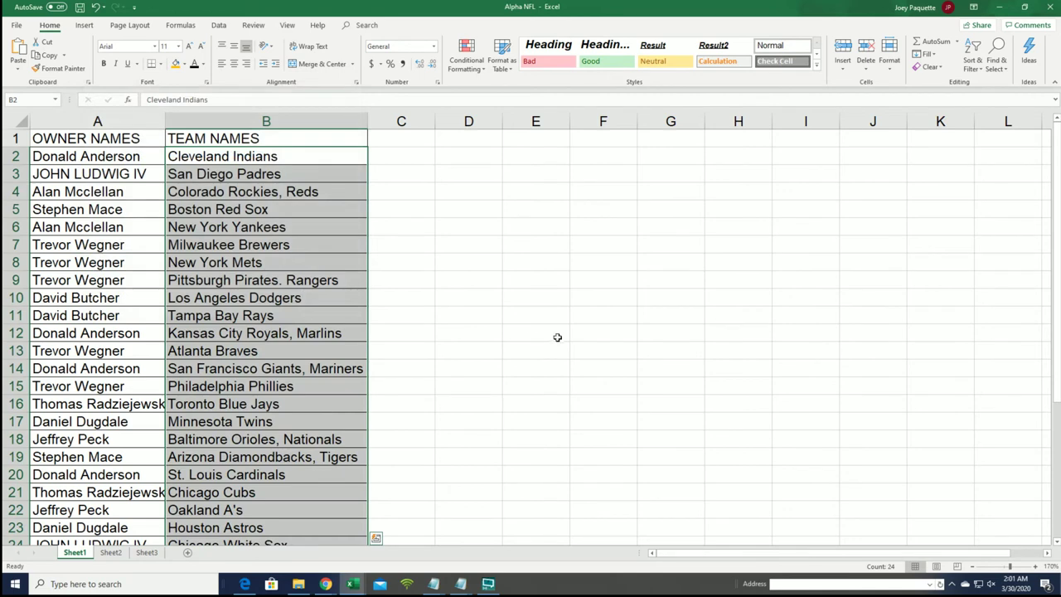
pyautogui.scroll(-2, 553, 332)
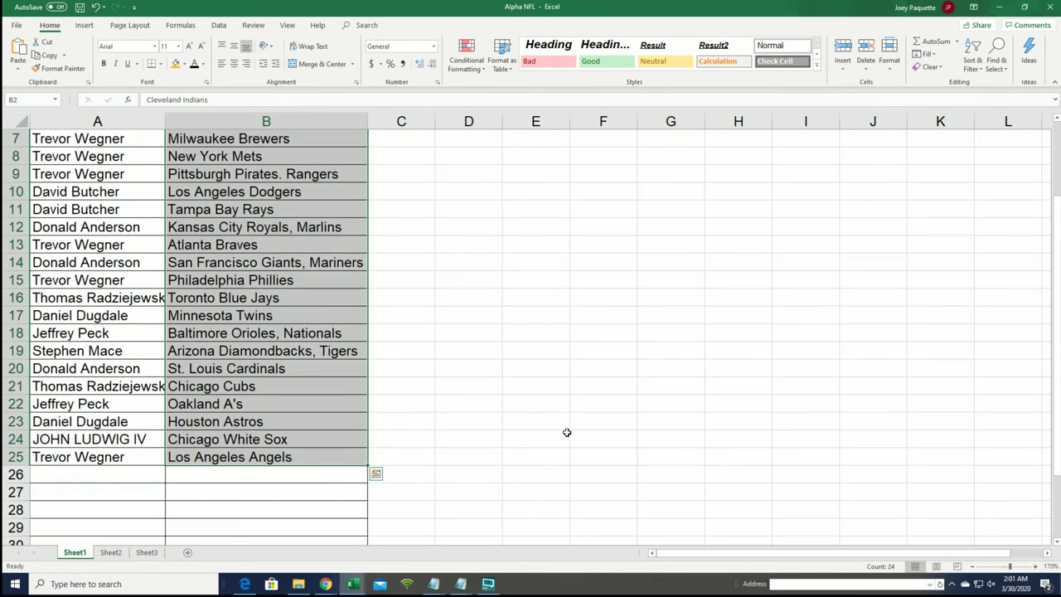
pyautogui.scroll(2, 567, 432)
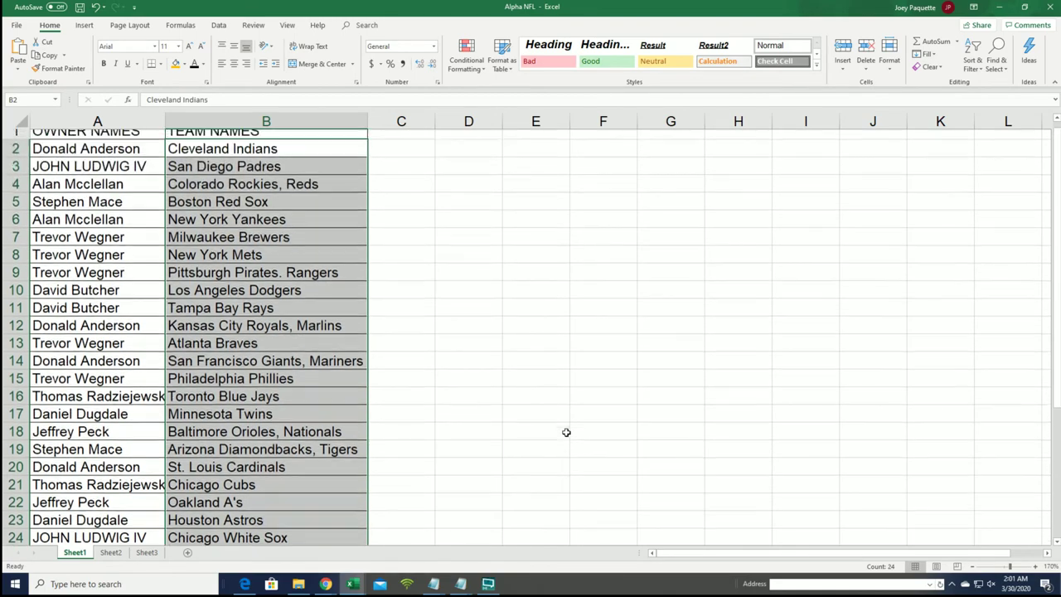
# Zoom out to 130% and select the team names in B2:B25
pyautogui.click(974, 567)
pyautogui.click(973, 567)
pyautogui.click(973, 568)
pyautogui.click(973, 567)
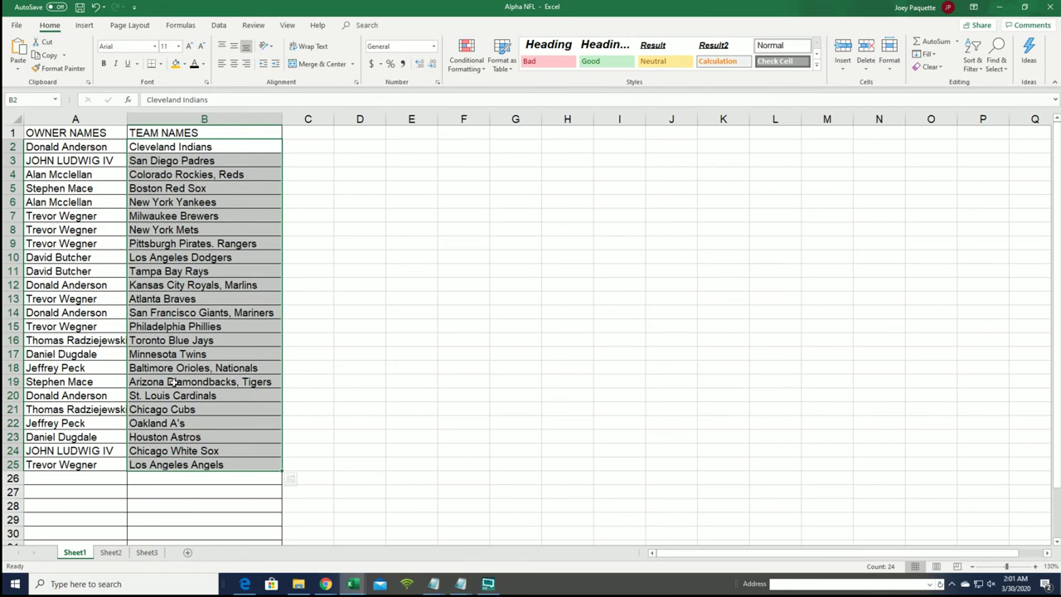
pyautogui.click(168, 262)
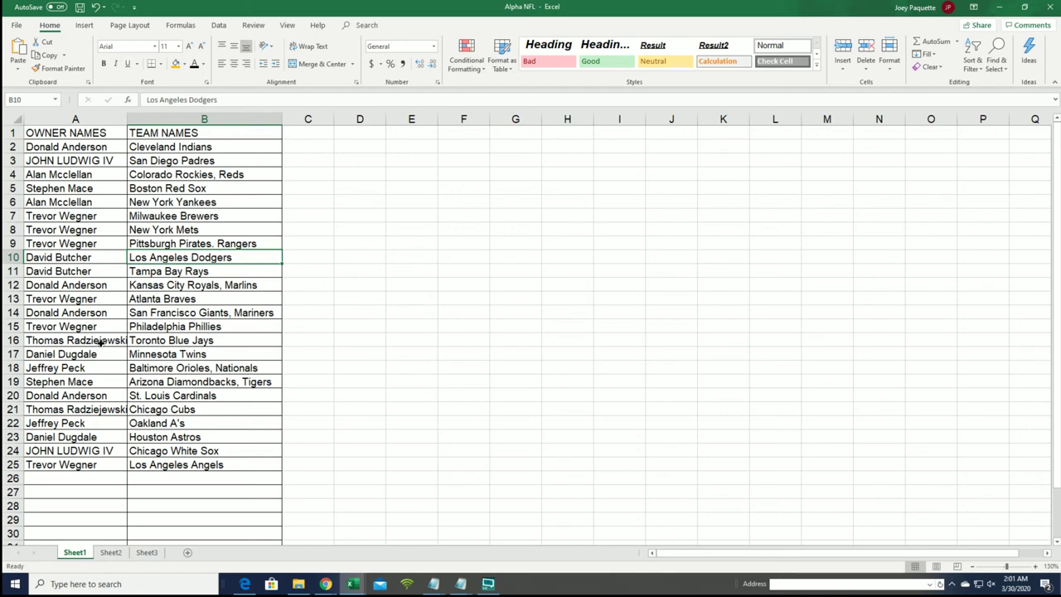
pyautogui.click(172, 341)
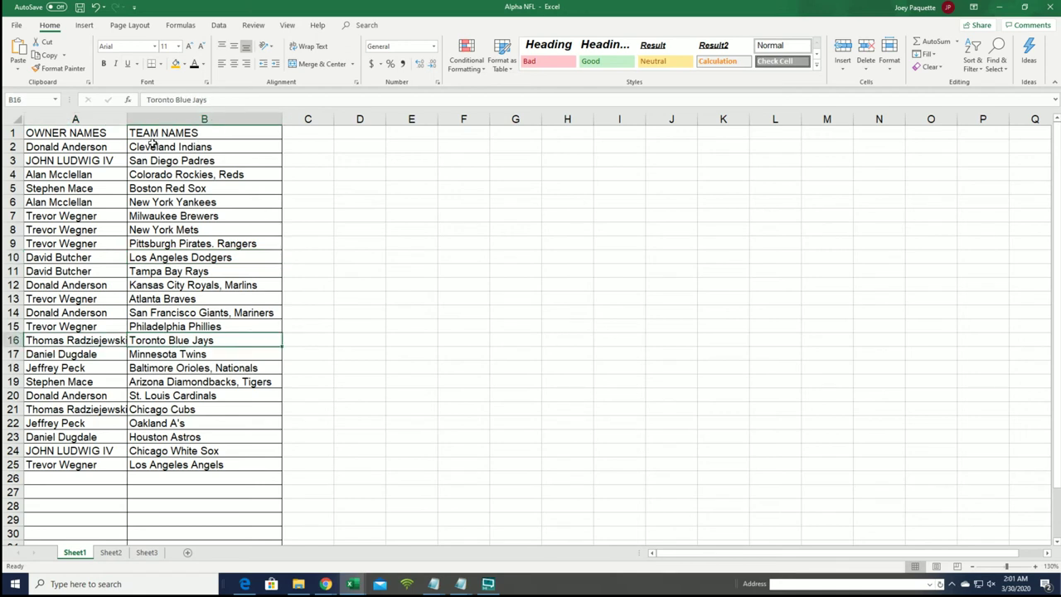
pyautogui.moveTo(168, 145); pyautogui.dragTo(141, 468)
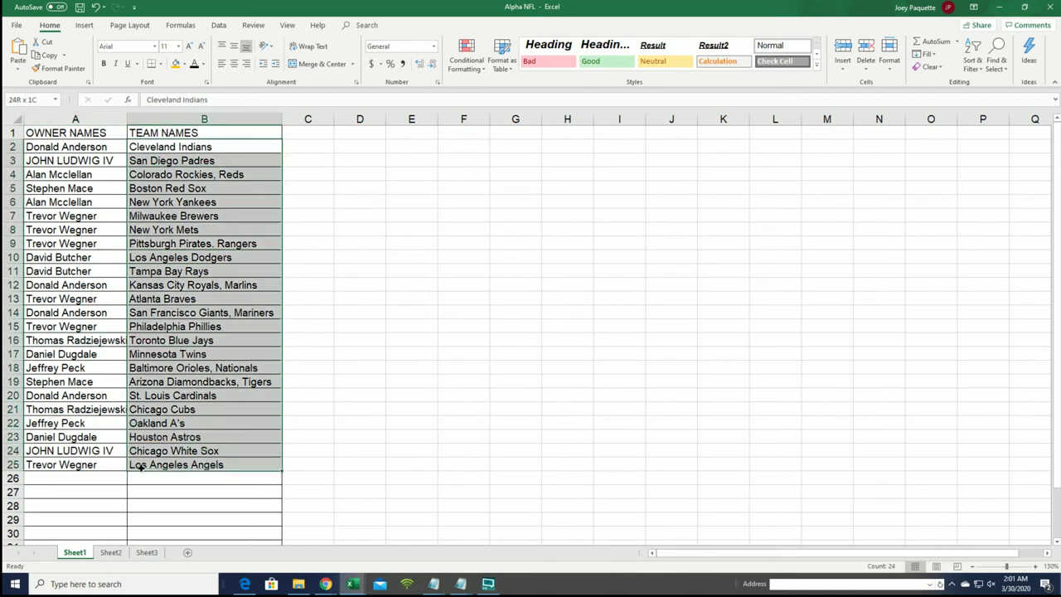
# Sort the teams A to Z, expanding the selection to keep owners alongside
pyautogui.click(972, 63)
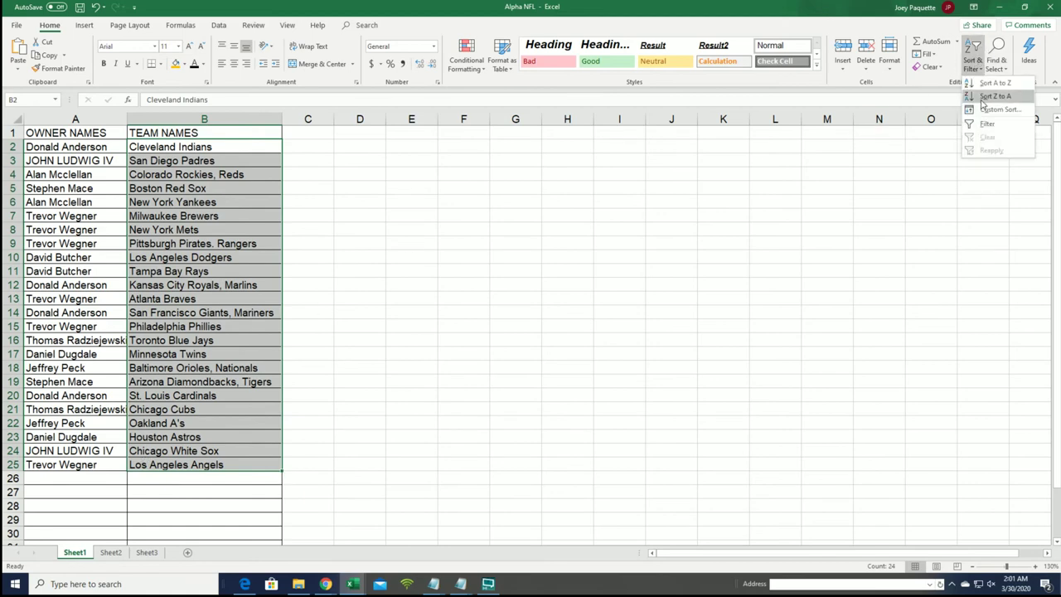
pyautogui.click(974, 83)
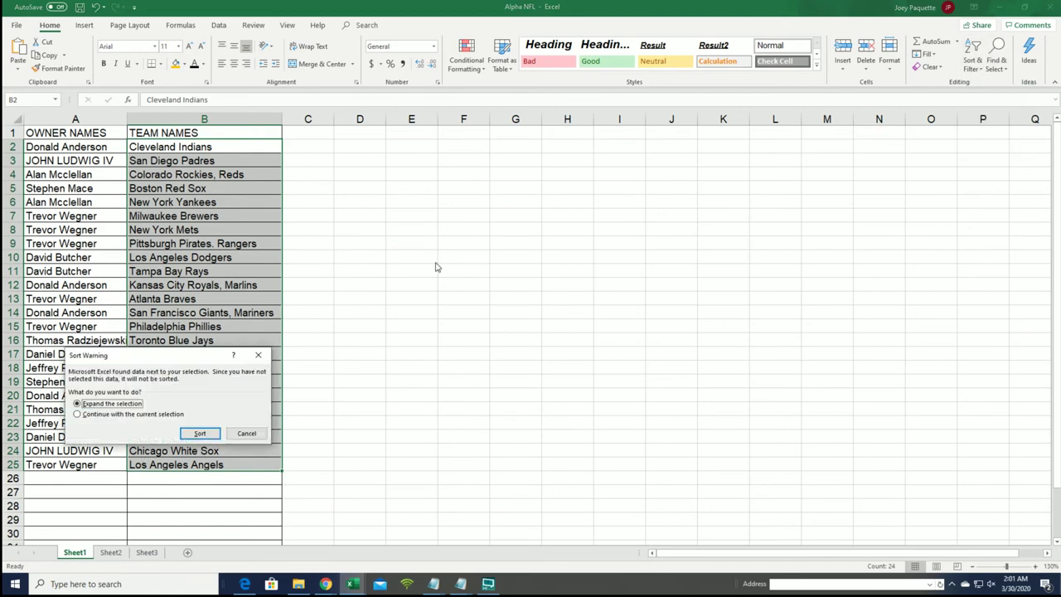
pyautogui.click(200, 432)
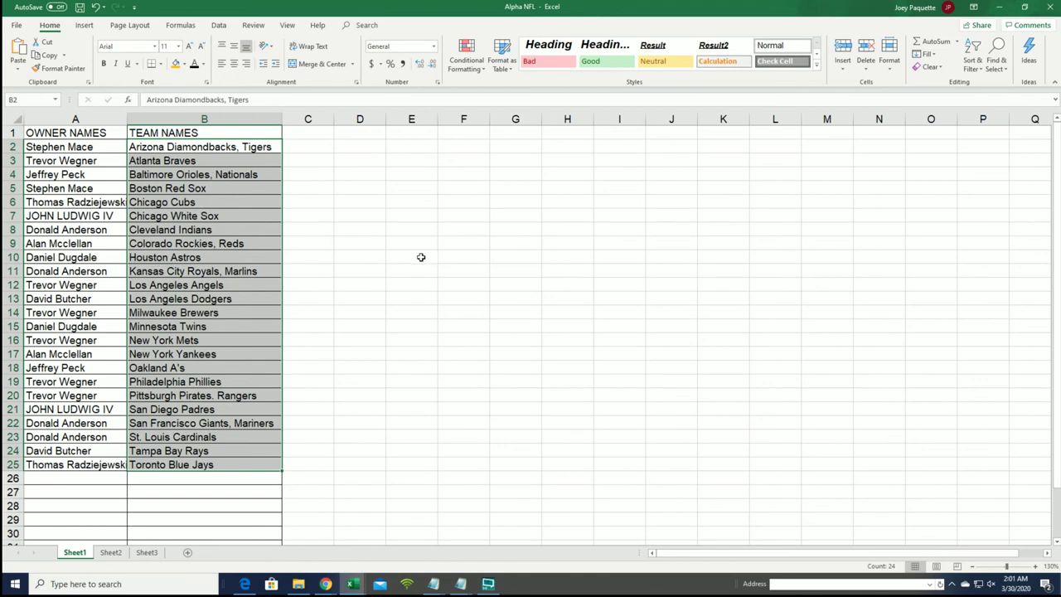
# Check the sorted teams in B2:B25, ending at Toronto Blue Jays, and zoom in slightly
pyautogui.click(515, 243)
pyautogui.moveTo(183, 146); pyautogui.dragTo(190, 461)
pyautogui.click(177, 461)
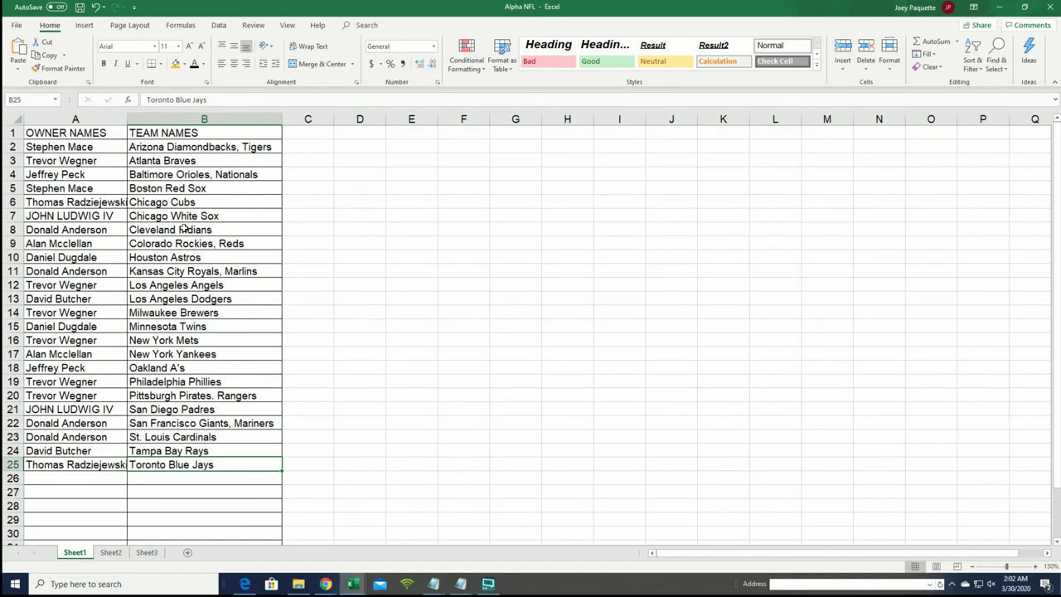
pyautogui.click(1036, 567)
pyautogui.click(1036, 567)
pyautogui.scroll(1, 754, 340)
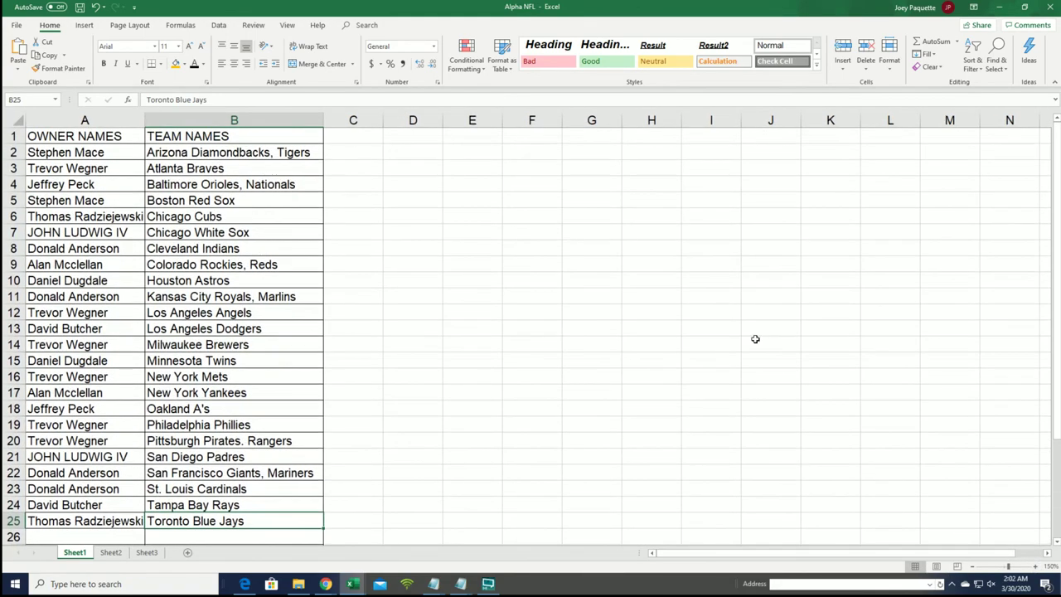